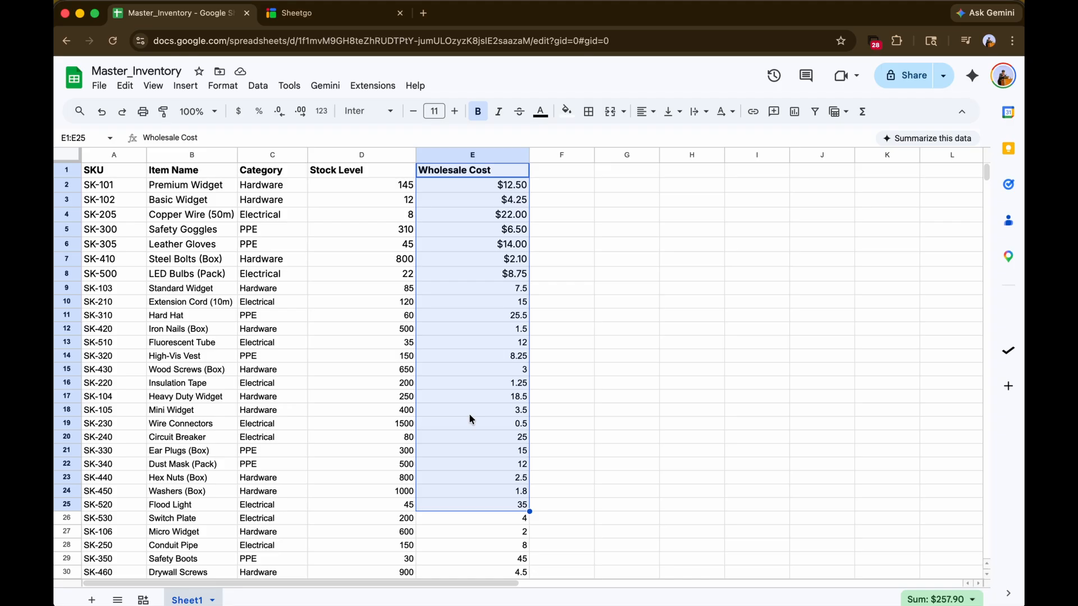
{"action": "left_click", "coordinate": [562, 396]}
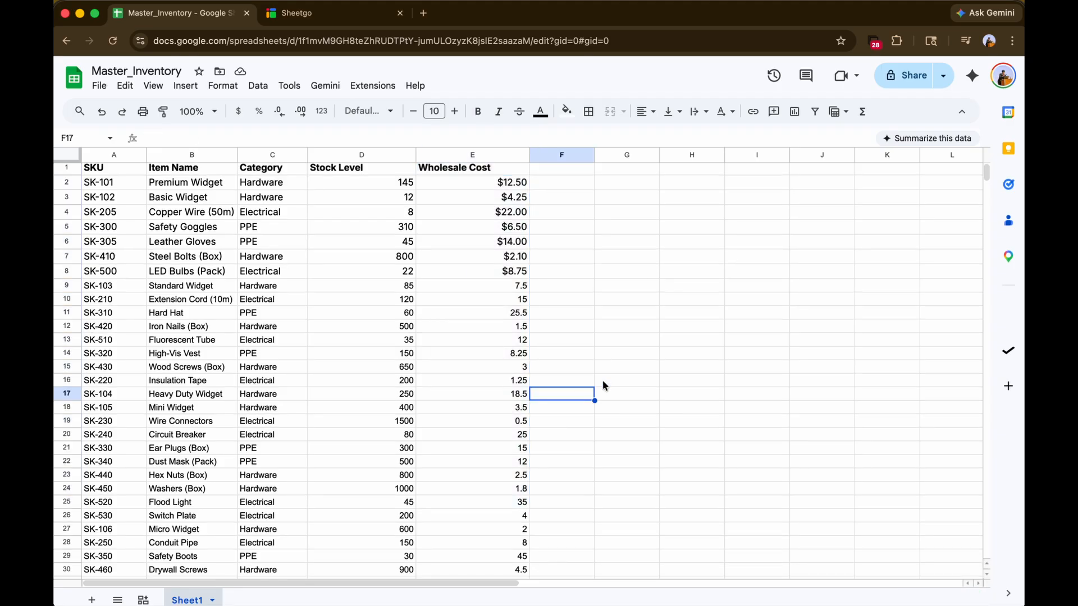
{"action": "left_click", "coordinate": [662, 328]}
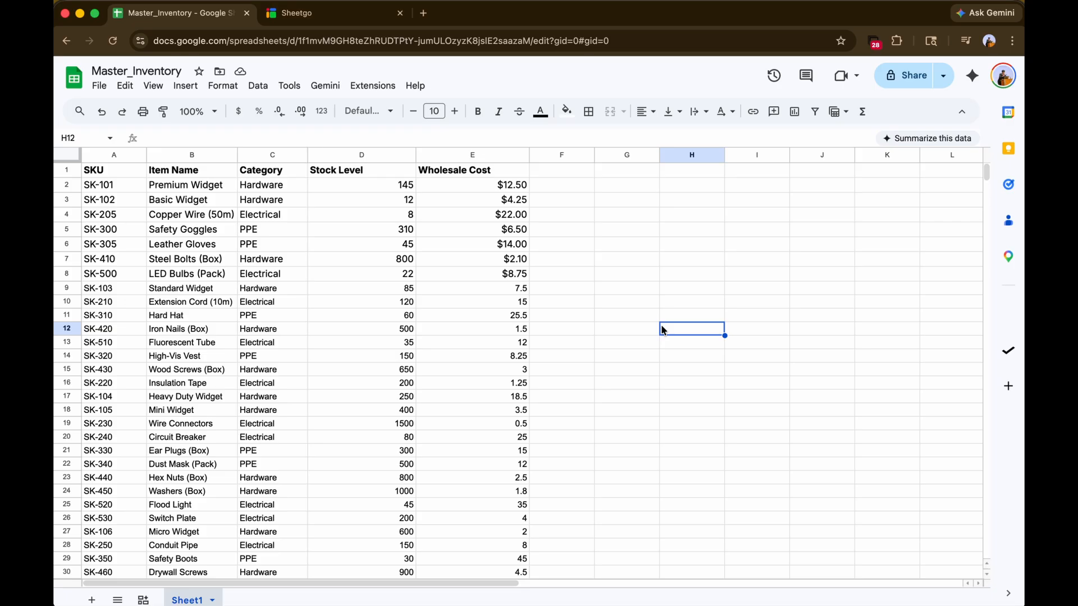
{"action": "left_click", "coordinate": [740, 296]}
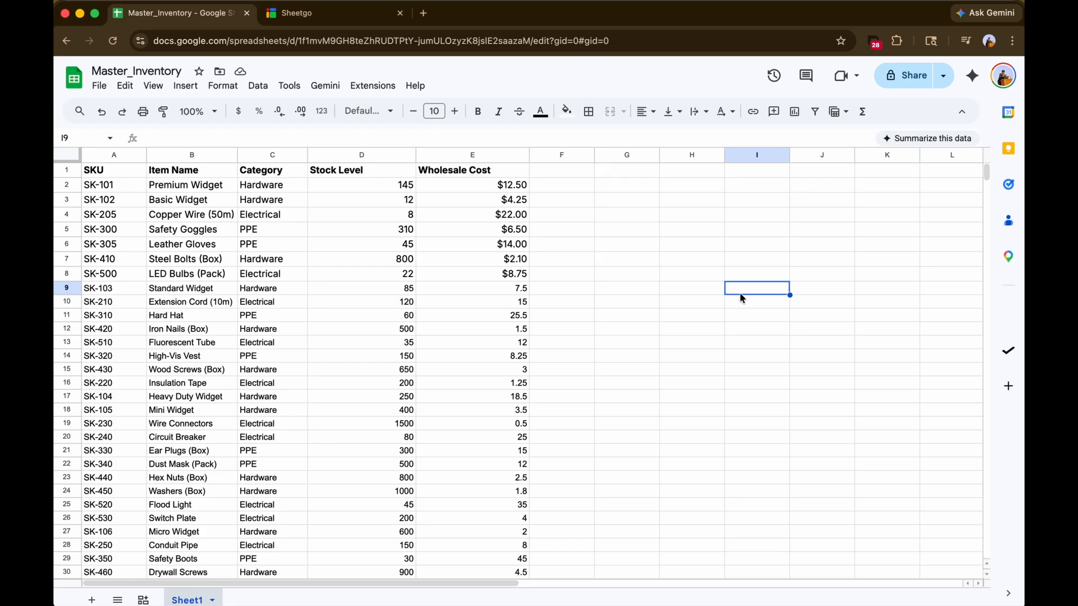
Step: Switch to Sheetgo and create a new workflow in the workspace
{"action": "left_click", "coordinate": [347, 14]}
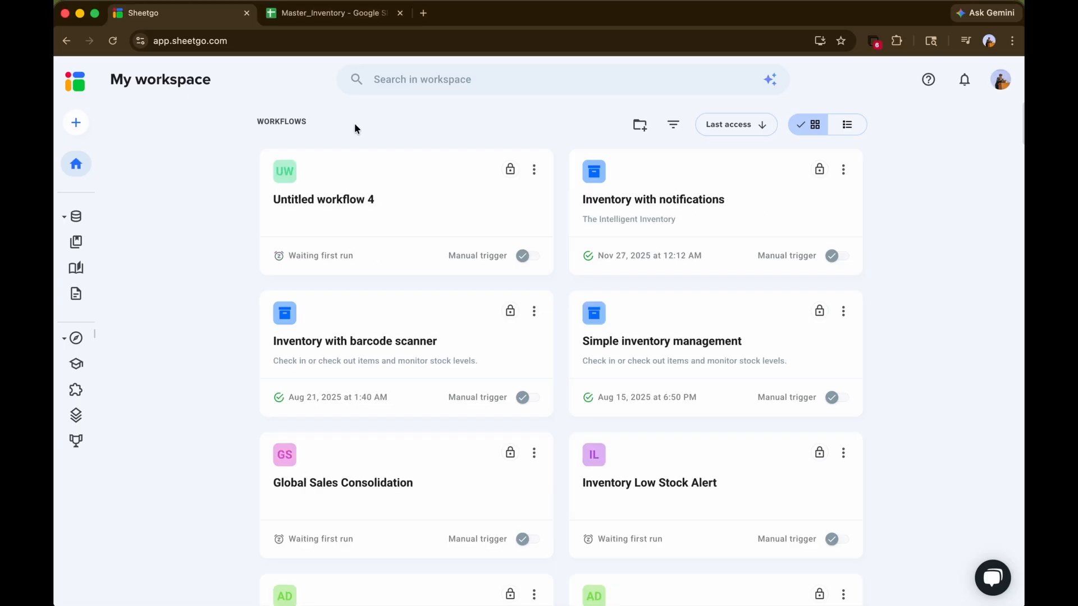
{"action": "mouse_move", "coordinate": [103, 124]}
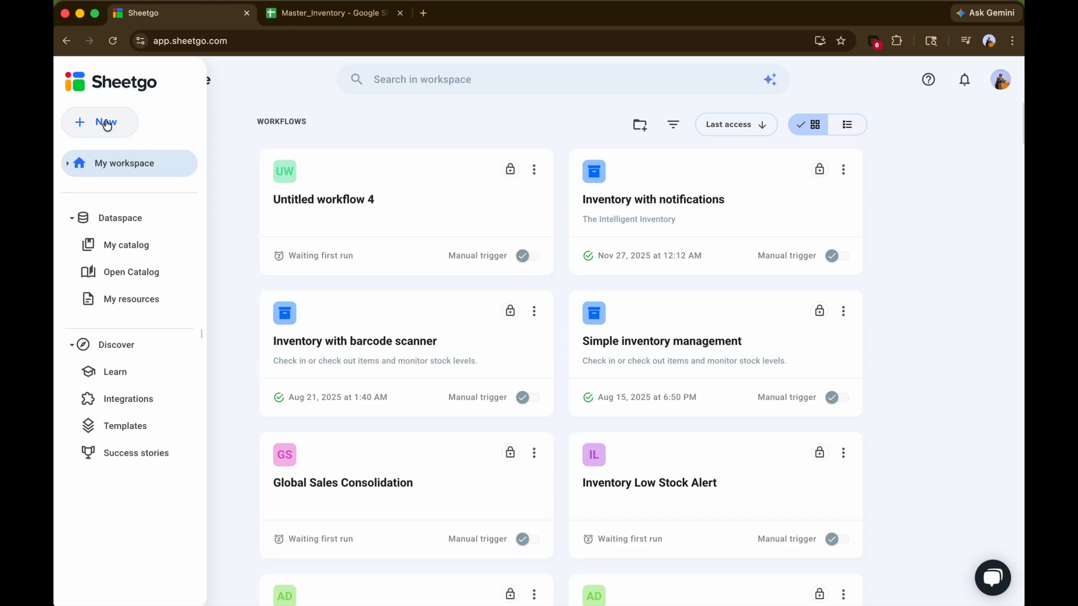
{"action": "left_click", "coordinate": [107, 124]}
{"action": "left_click", "coordinate": [99, 157]}
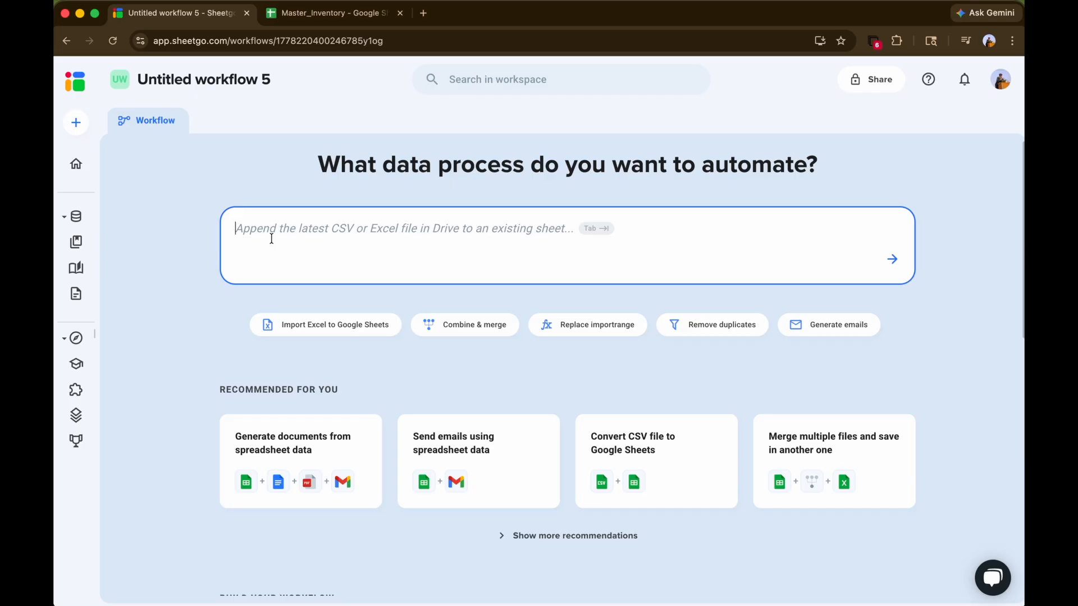
Step: Start from a blank workflow and add an automation to it
{"action": "scroll", "coordinate": [193, 325], "scroll_direction": "down", "scroll_amount": 3}
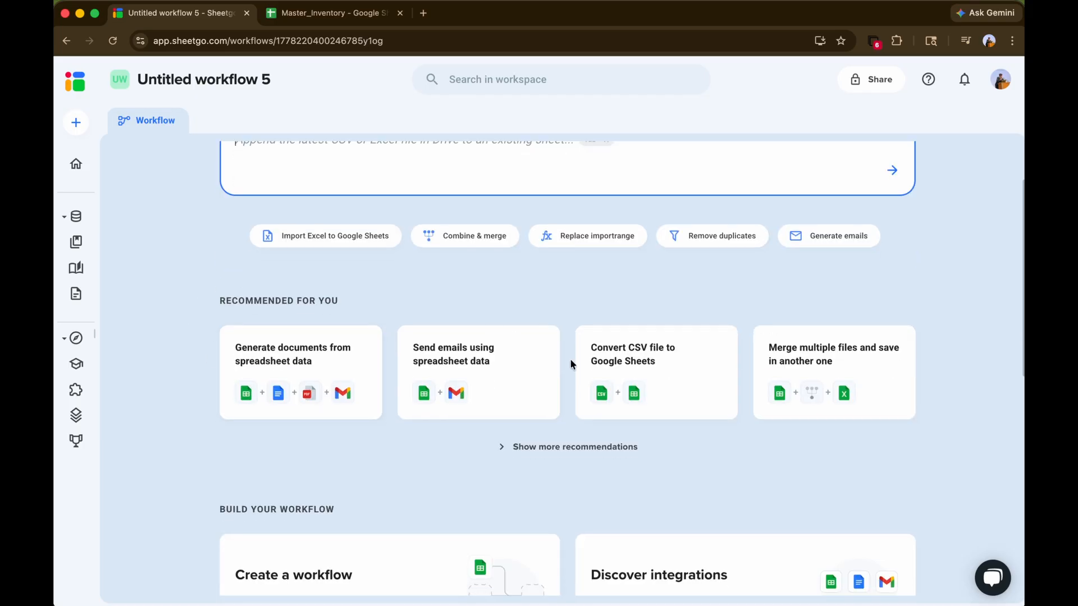
{"action": "scroll", "coordinate": [651, 472], "scroll_direction": "down", "scroll_amount": 3}
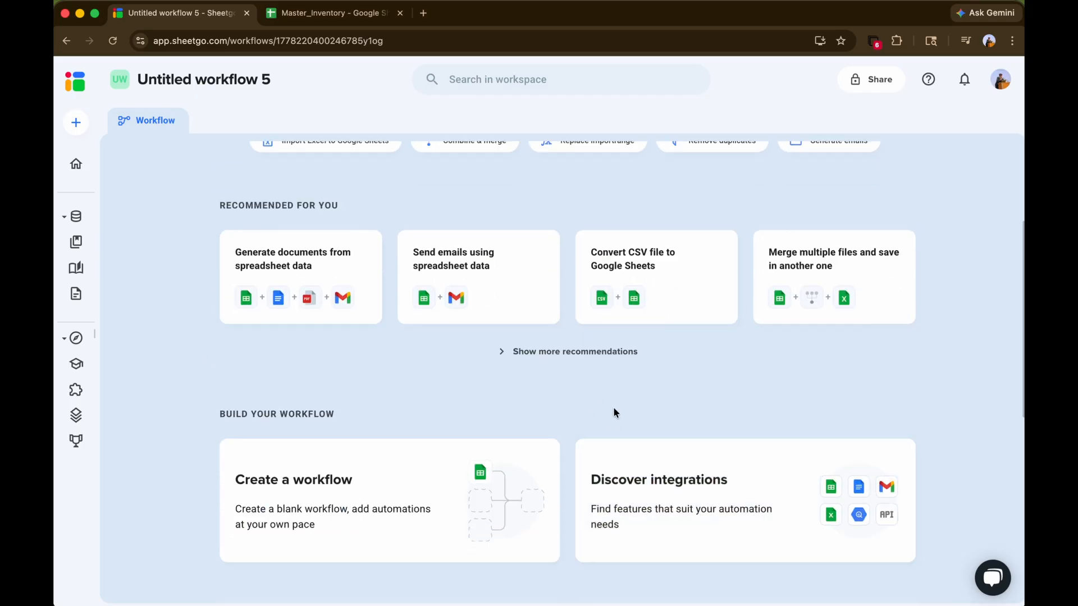
{"action": "scroll", "coordinate": [561, 381], "scroll_direction": "down", "scroll_amount": 3}
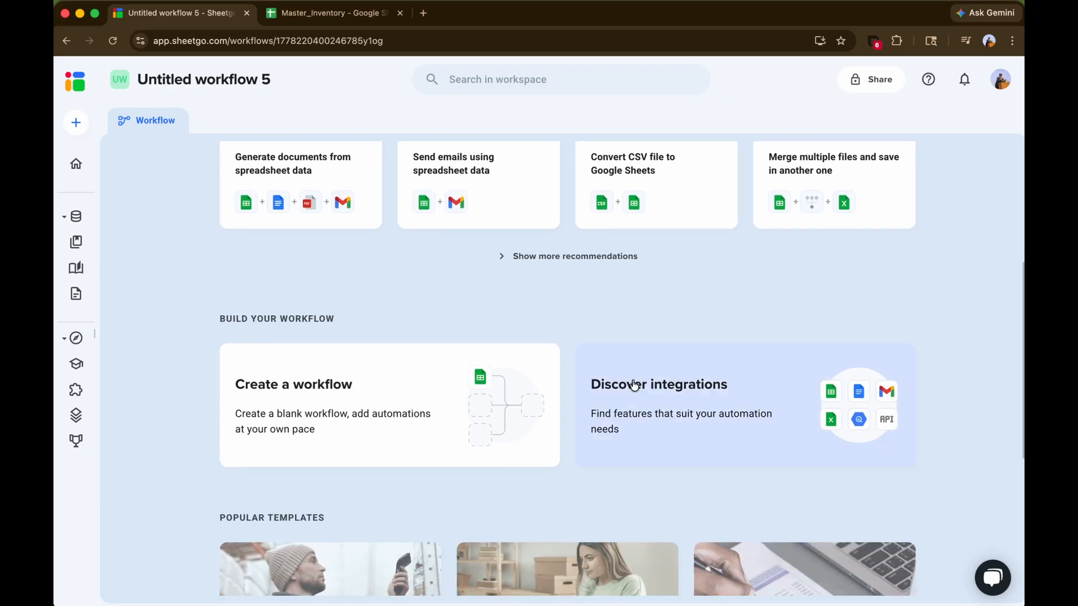
{"action": "left_click", "coordinate": [339, 409]}
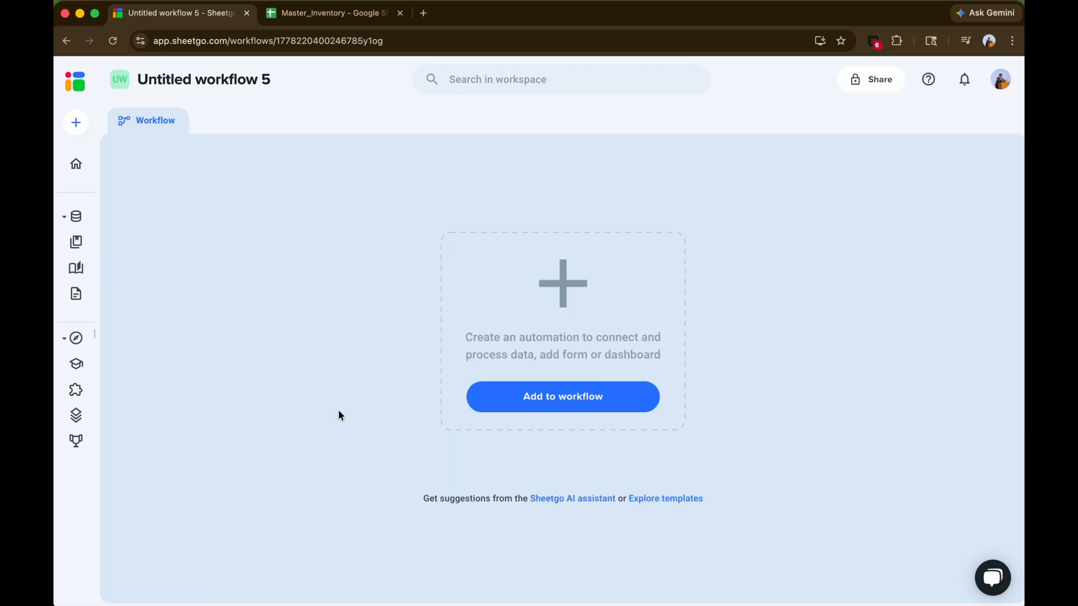
{"action": "left_click", "coordinate": [587, 397]}
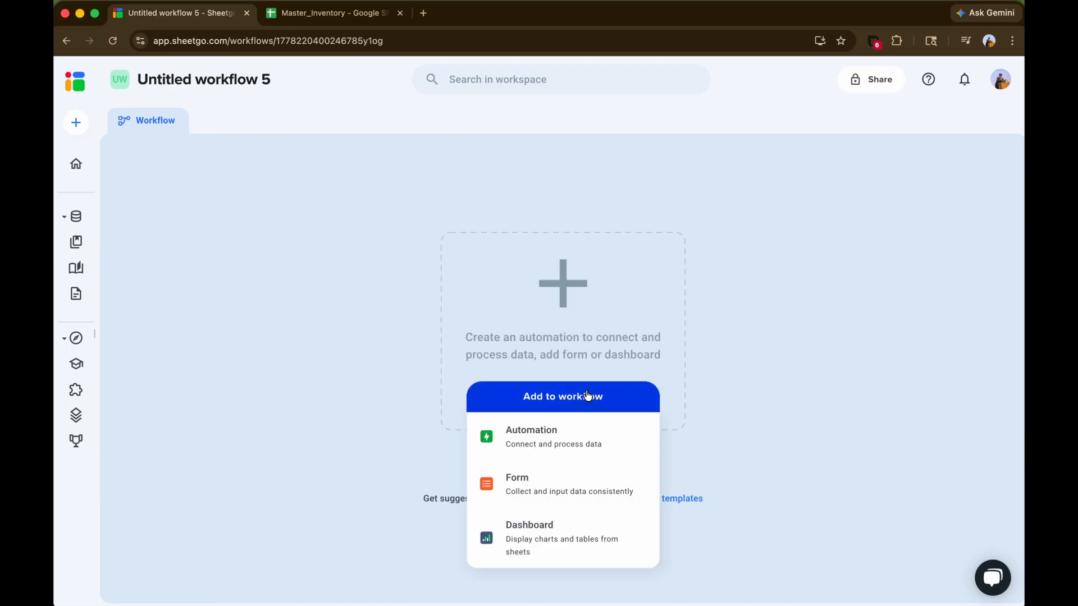
{"action": "left_click", "coordinate": [520, 446]}
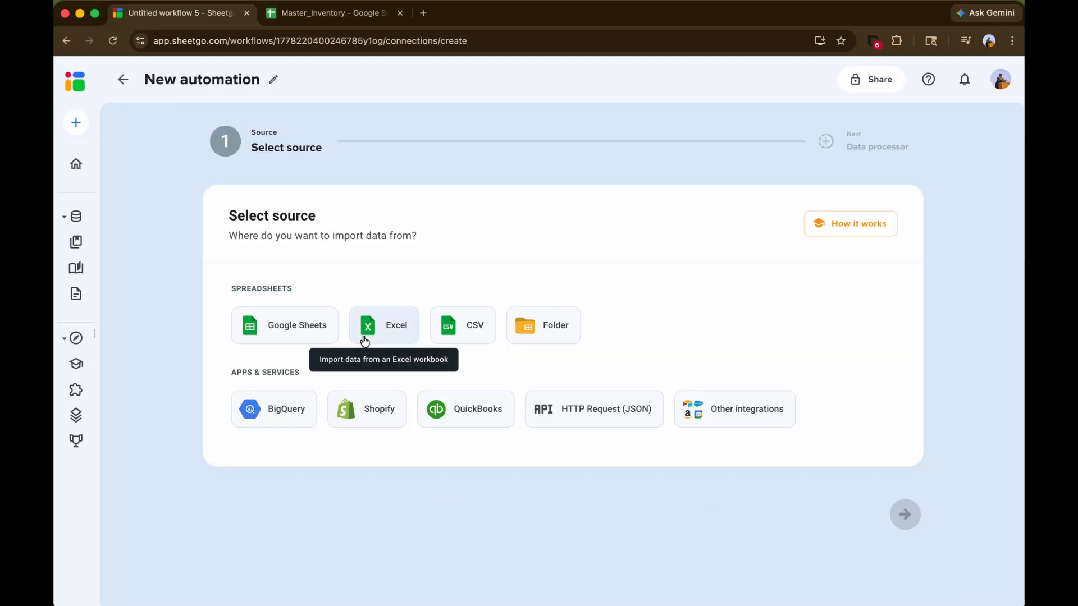
Step: Set the automation's source to Google Sheets using the Master_Inventory file, and proceed to the data processor stage
{"action": "left_click_drag", "start_coordinate": [220, 209], "coordinate": [440, 246]}
{"action": "left_click", "coordinate": [440, 246]}
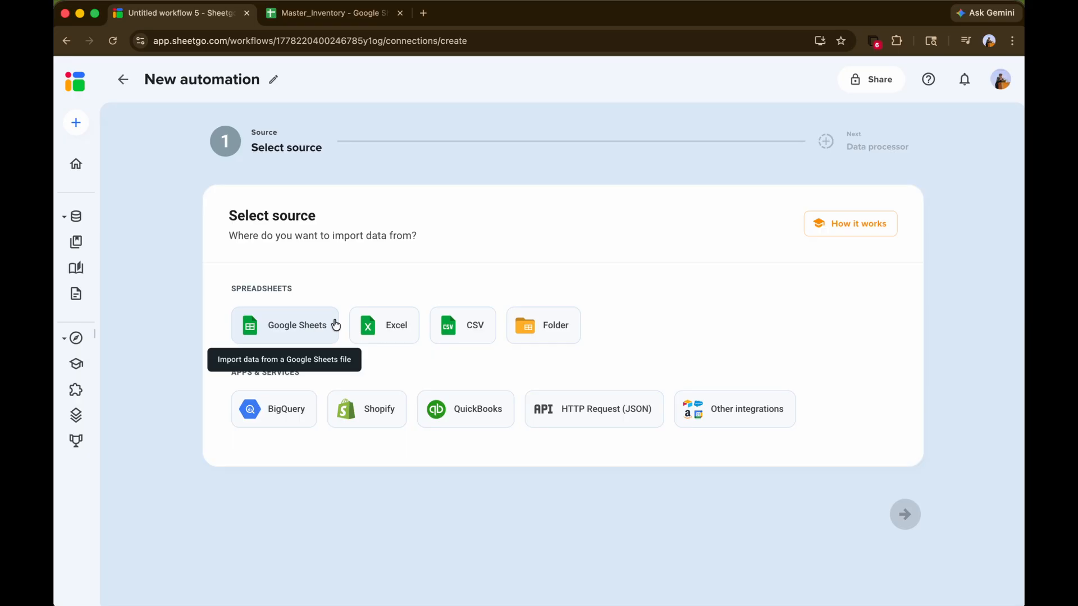
{"action": "left_click", "coordinate": [320, 337]}
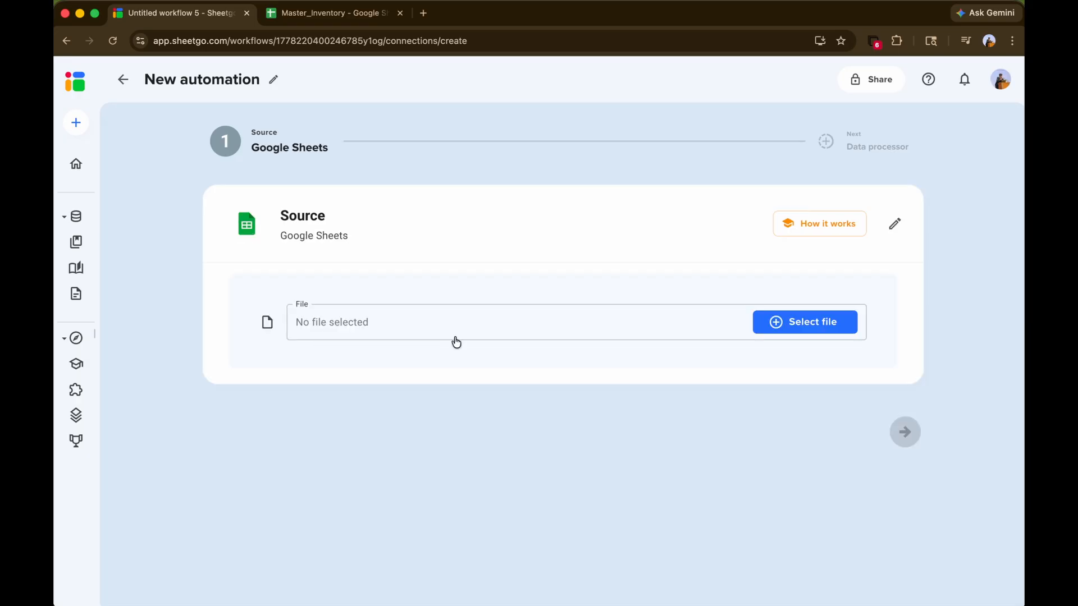
{"action": "left_click", "coordinate": [782, 324]}
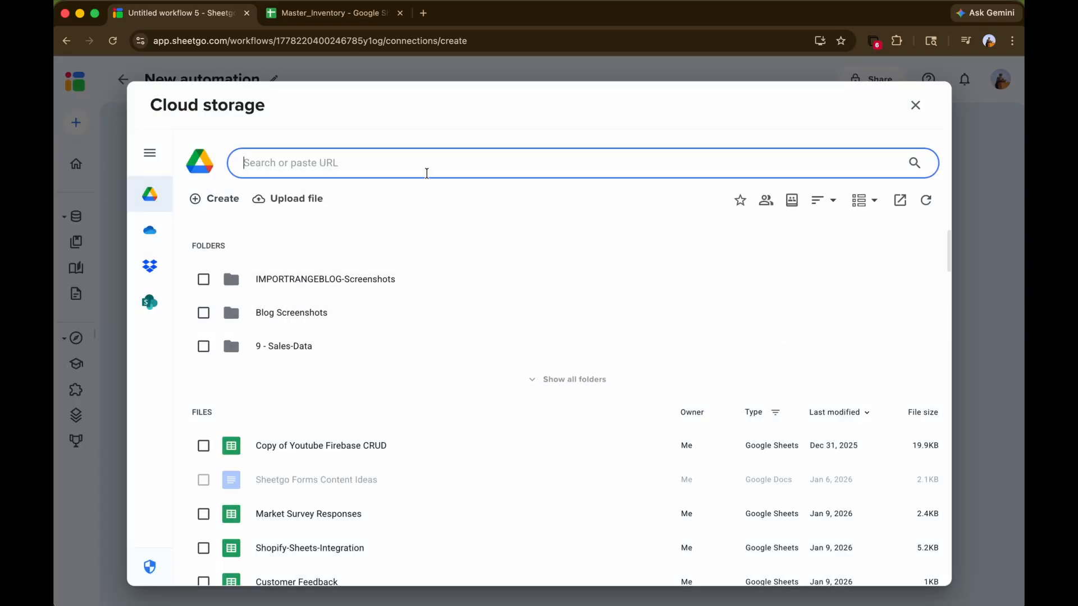
{"action": "type", "text": "Master U"}
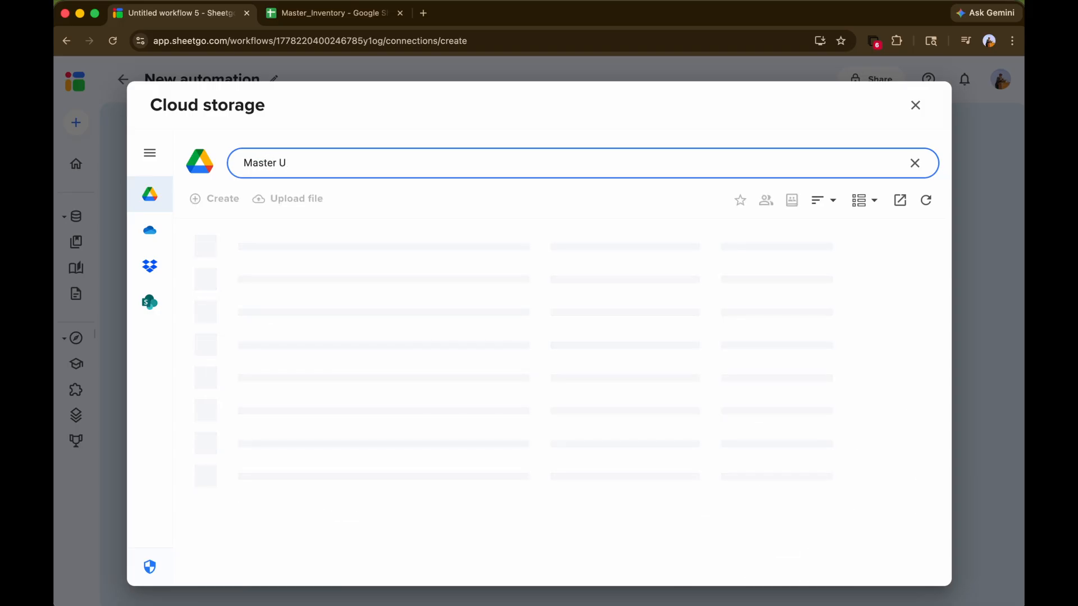
{"action": "key", "text": "BackSpace"}
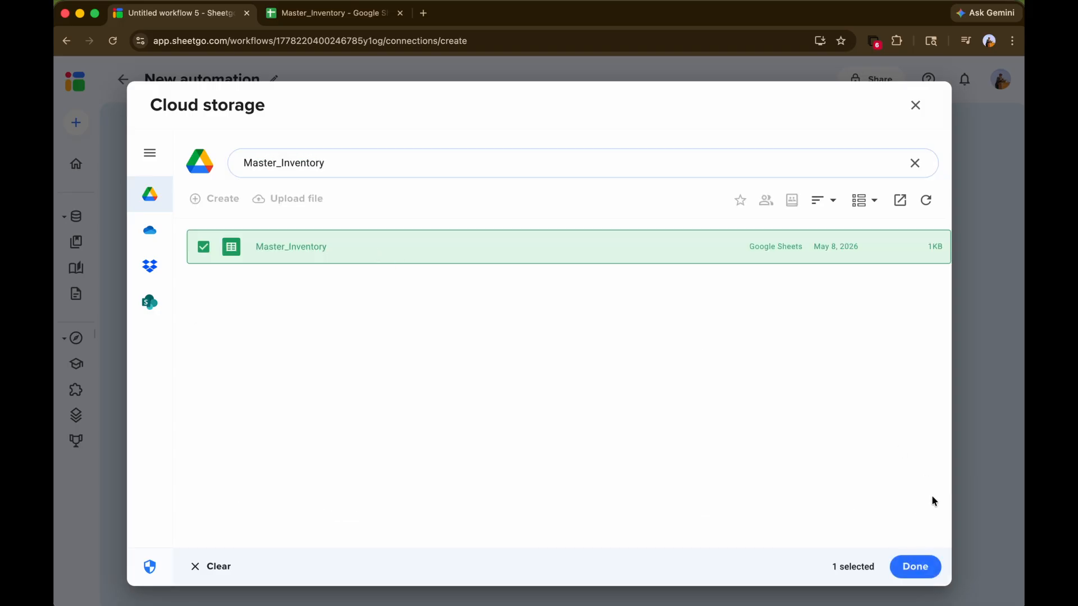
{"action": "left_click", "coordinate": [915, 566]}
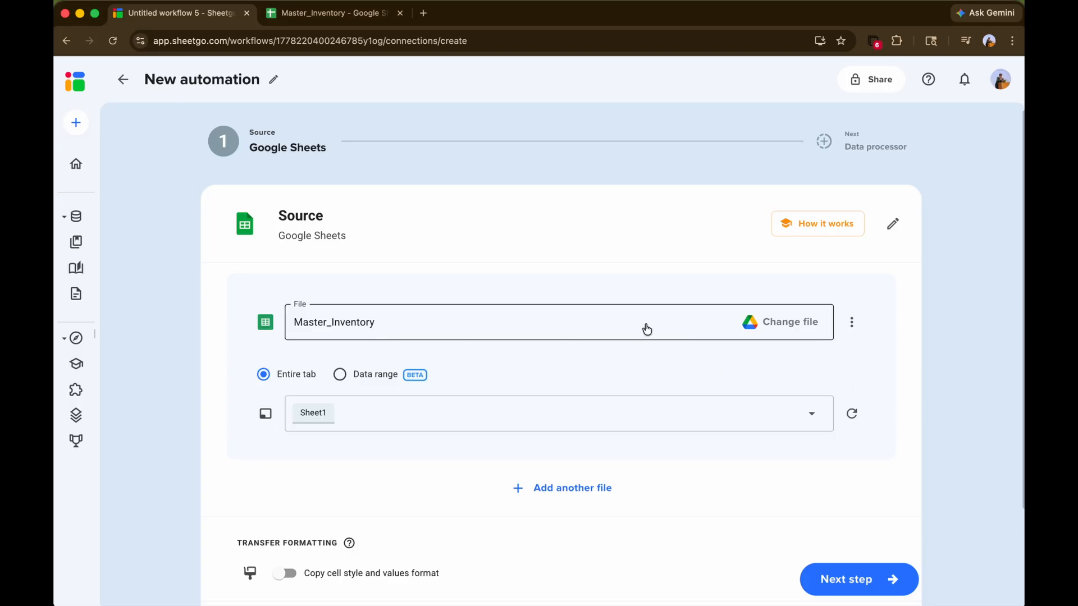
{"action": "left_click", "coordinate": [852, 582]}
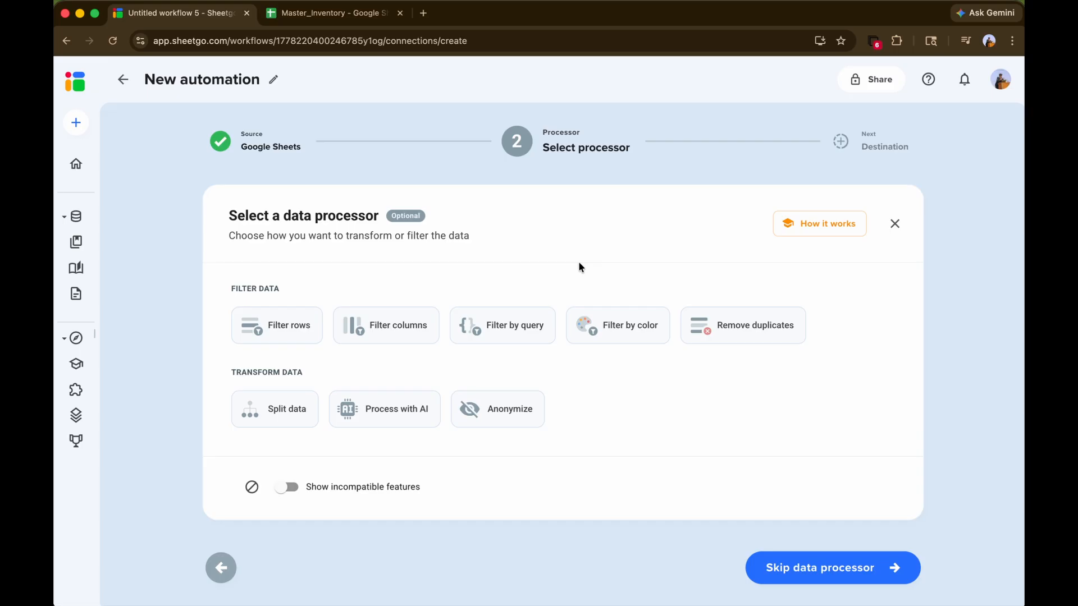
Step: Add a row filter that keeps rows where Column D : Stock Level is a number less than 50
{"action": "left_click", "coordinate": [283, 330]}
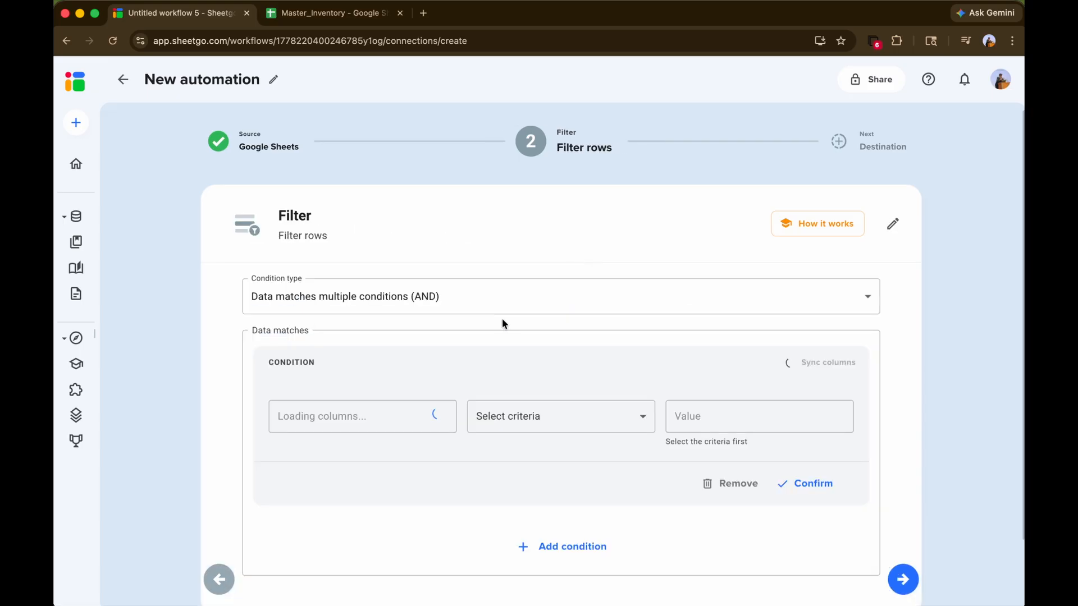
{"action": "left_click", "coordinate": [493, 290]}
{"action": "left_click", "coordinate": [409, 296]}
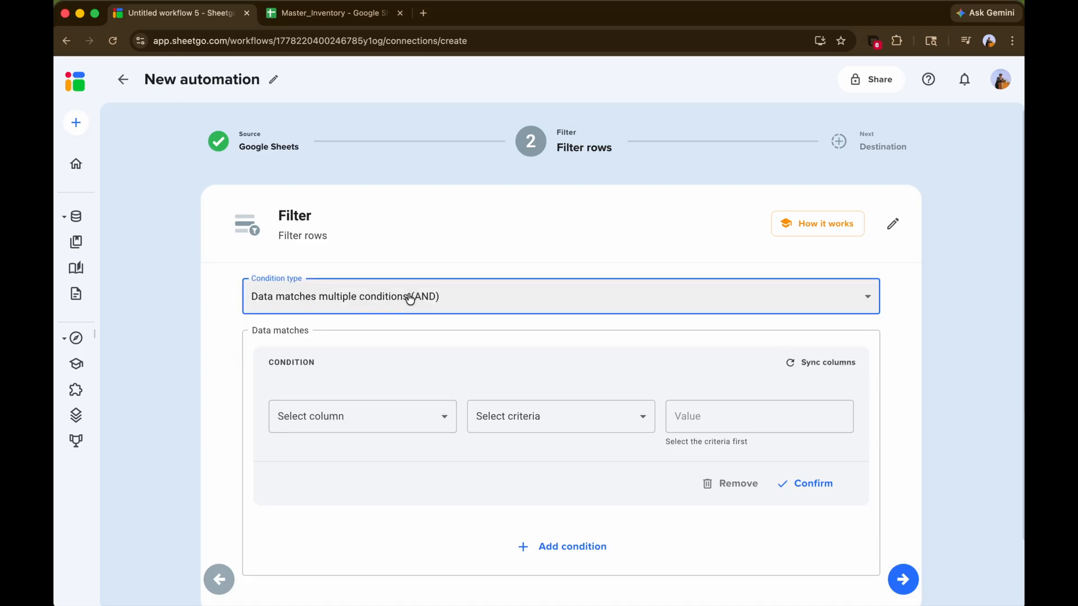
{"action": "scroll", "coordinate": [393, 303], "scroll_direction": "down", "scroll_amount": 2}
{"action": "left_click", "coordinate": [305, 337]}
{"action": "left_click", "coordinate": [335, 461]}
{"action": "left_click", "coordinate": [528, 353]}
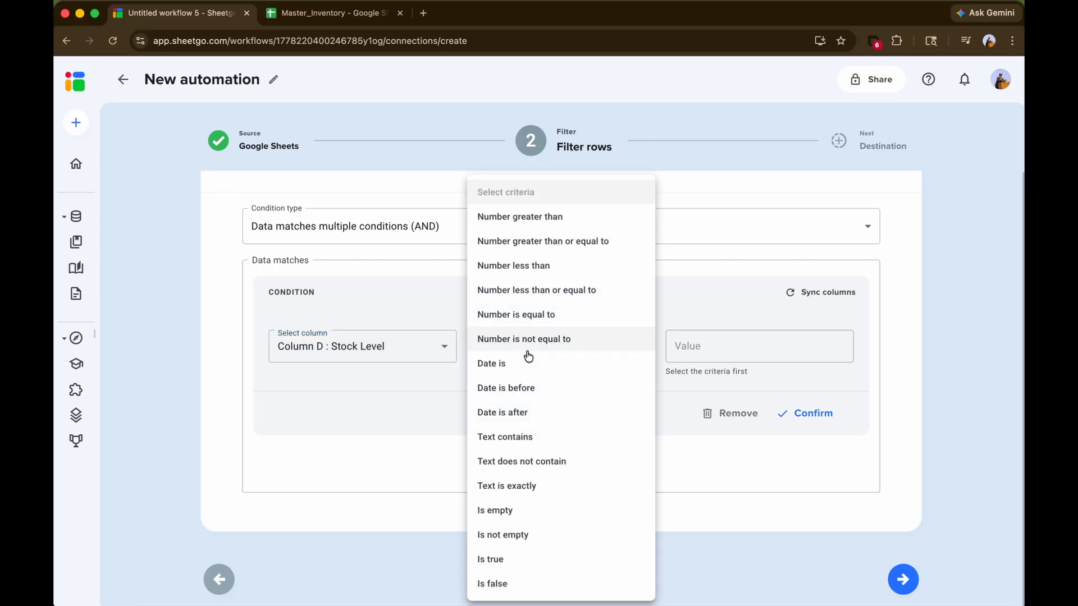
{"action": "left_click", "coordinate": [544, 265]}
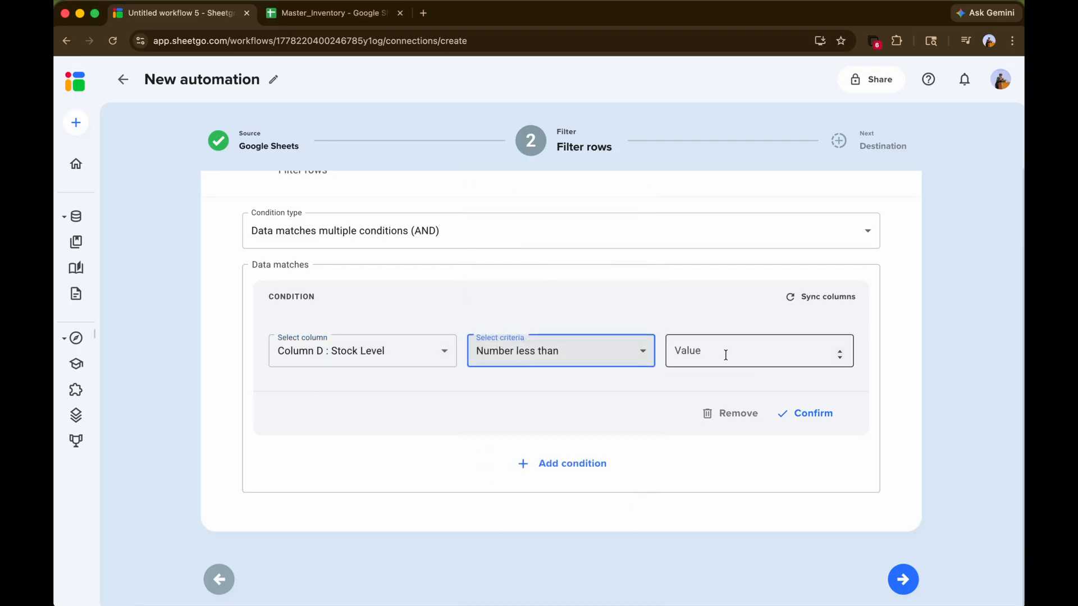
{"action": "left_click", "coordinate": [725, 354]}
{"action": "type", "text": "50"}
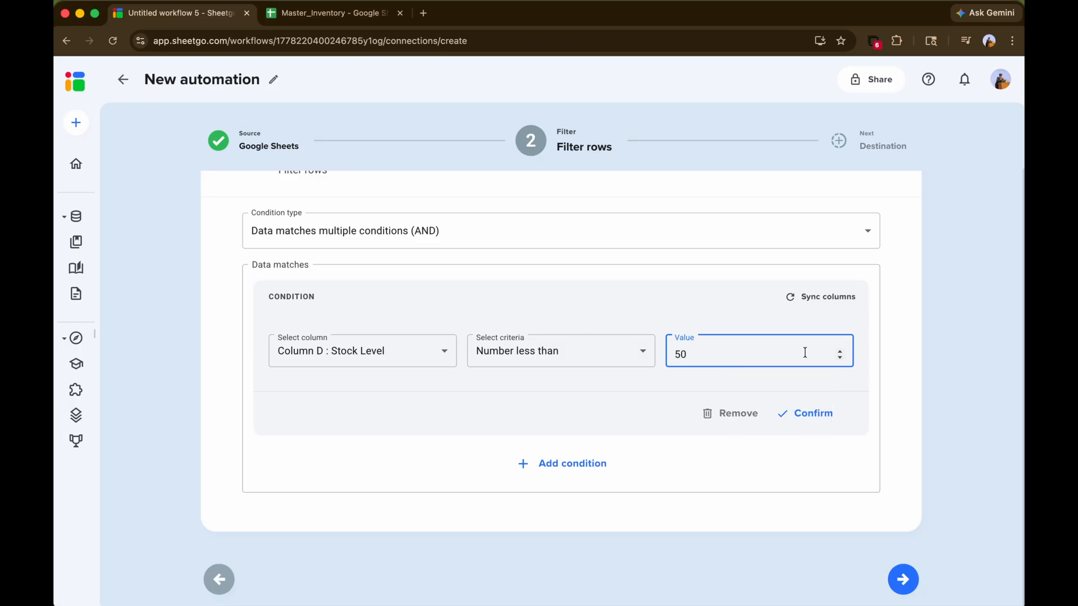
{"action": "left_click", "coordinate": [932, 379]}
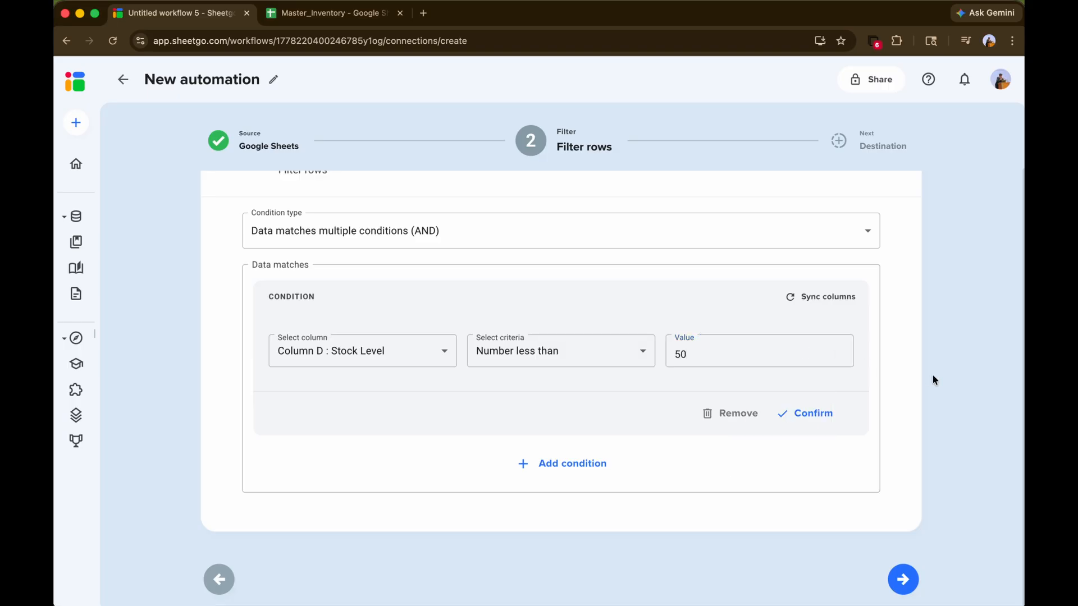
{"action": "left_click", "coordinate": [807, 415]}
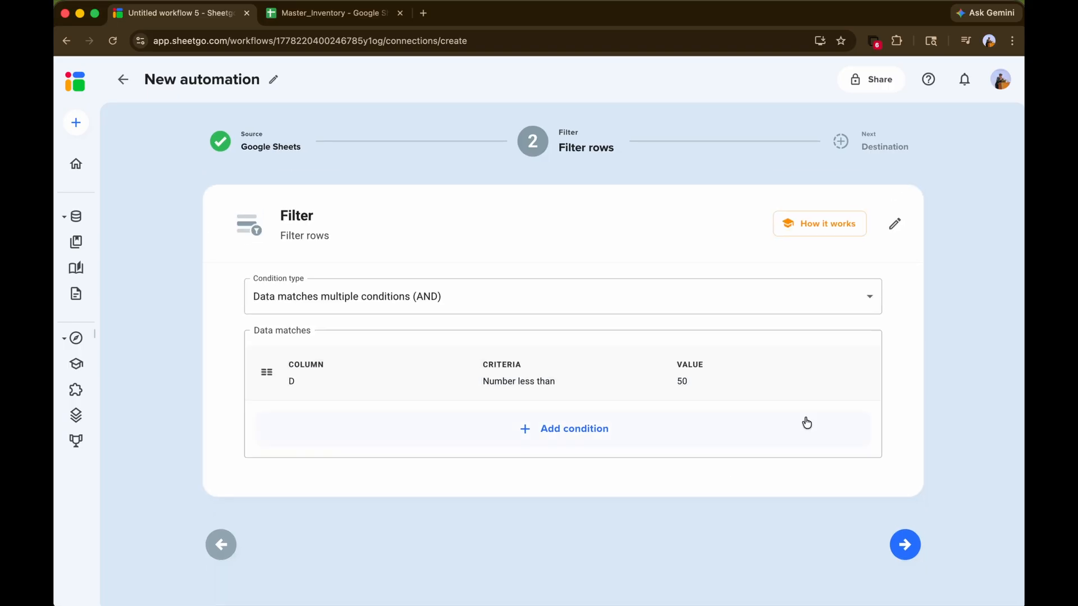
Step: Proceed to the destination stage and choose Google Sheets as the automation's destination
{"action": "left_click_drag", "start_coordinate": [273, 209], "coordinate": [351, 238]}
{"action": "left_click", "coordinate": [352, 238]}
{"action": "left_click", "coordinate": [909, 545]}
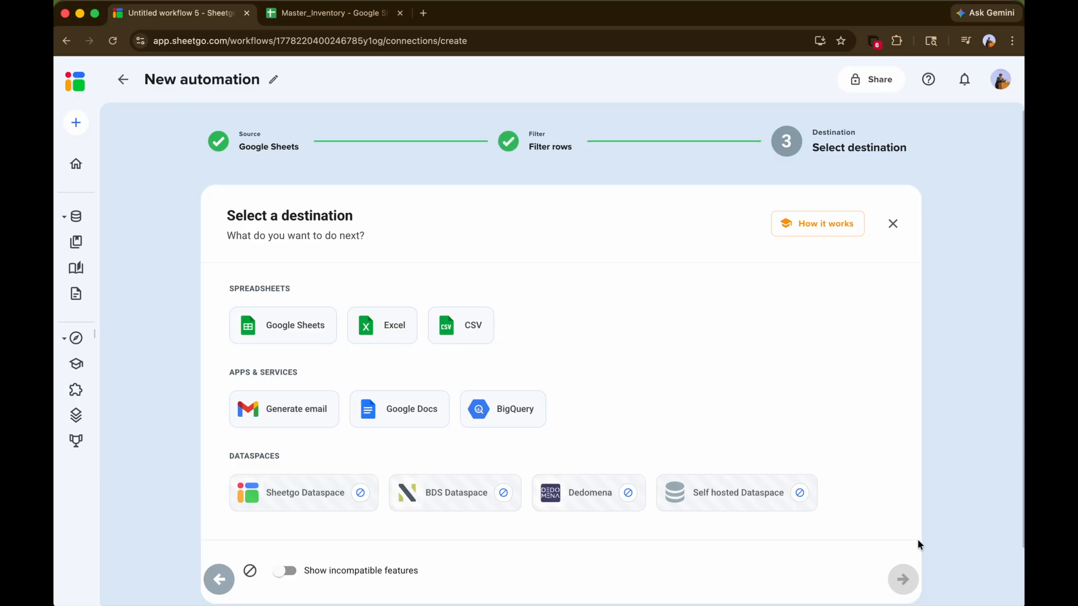
{"action": "left_click", "coordinate": [296, 337]}
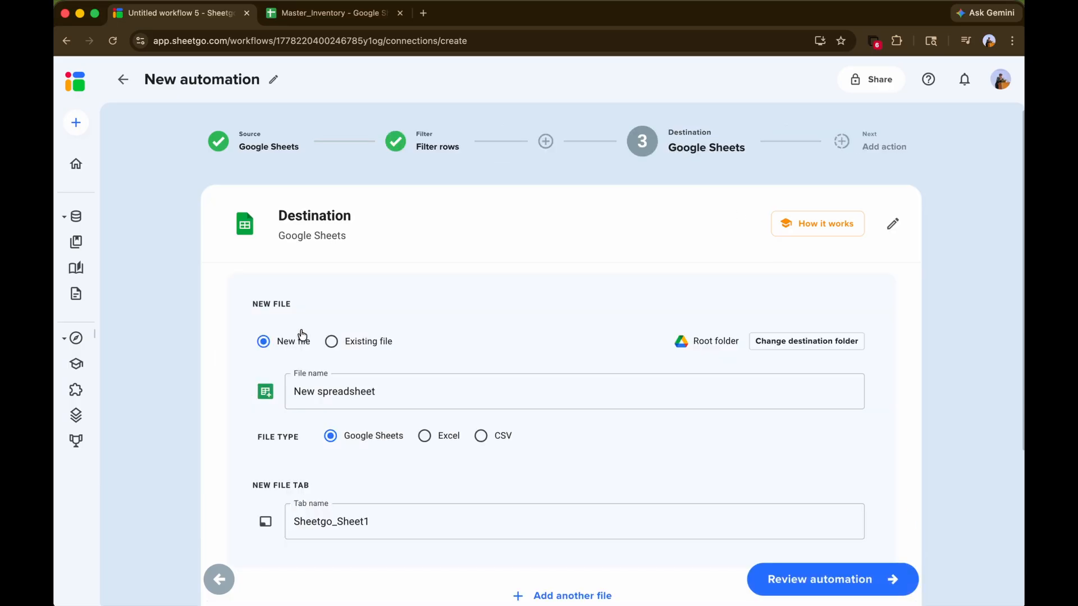
Step: Insert a column filter between the row filter and the destination that excludes Column E : Wholesale Cost
{"action": "left_click", "coordinate": [546, 142]}
{"action": "left_click_drag", "start_coordinate": [229, 216], "coordinate": [294, 230]}
{"action": "left_click", "coordinate": [494, 250]}
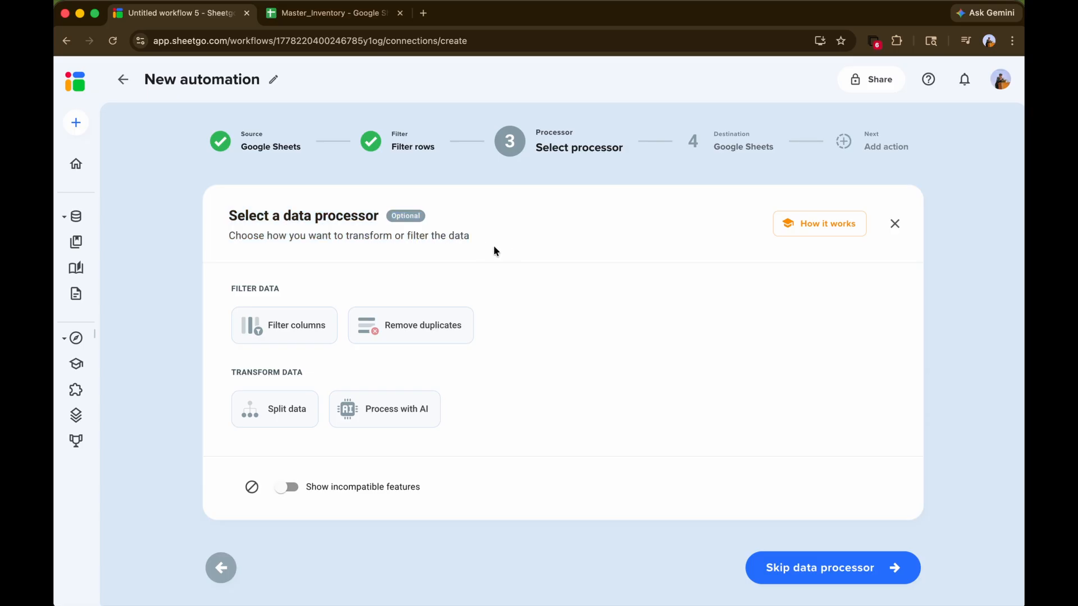
{"action": "left_click", "coordinate": [271, 335]}
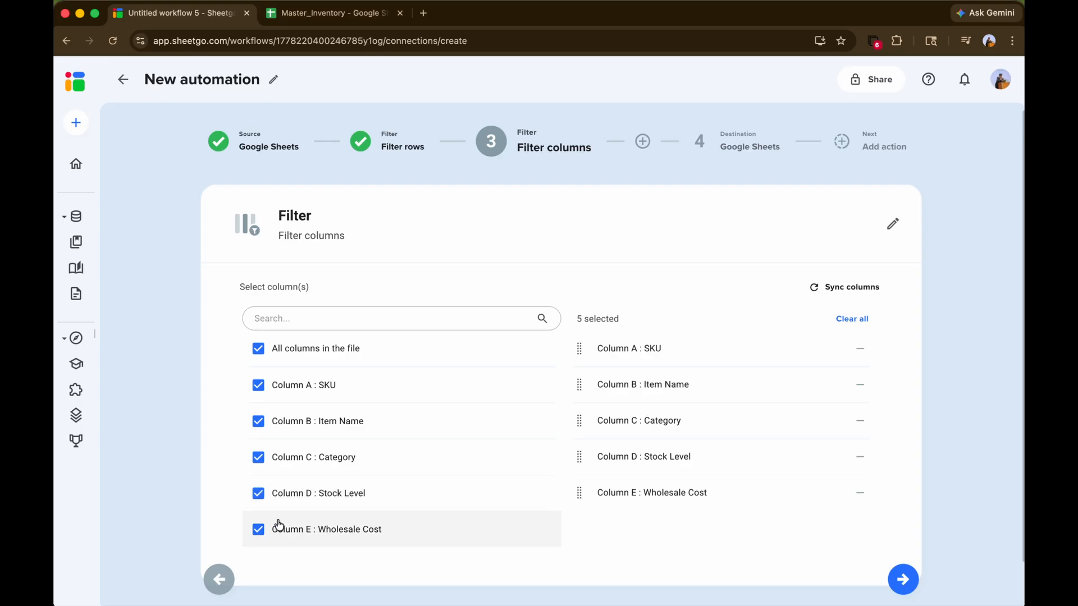
{"action": "left_click", "coordinate": [259, 530]}
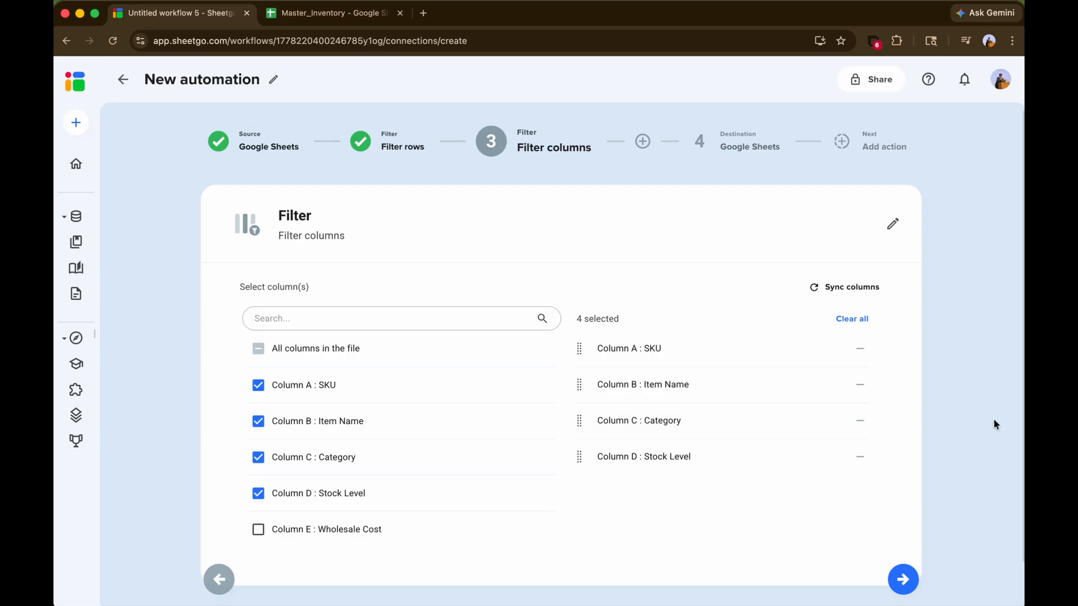
{"action": "scroll", "coordinate": [892, 581], "scroll_direction": "down", "scroll_amount": 2}
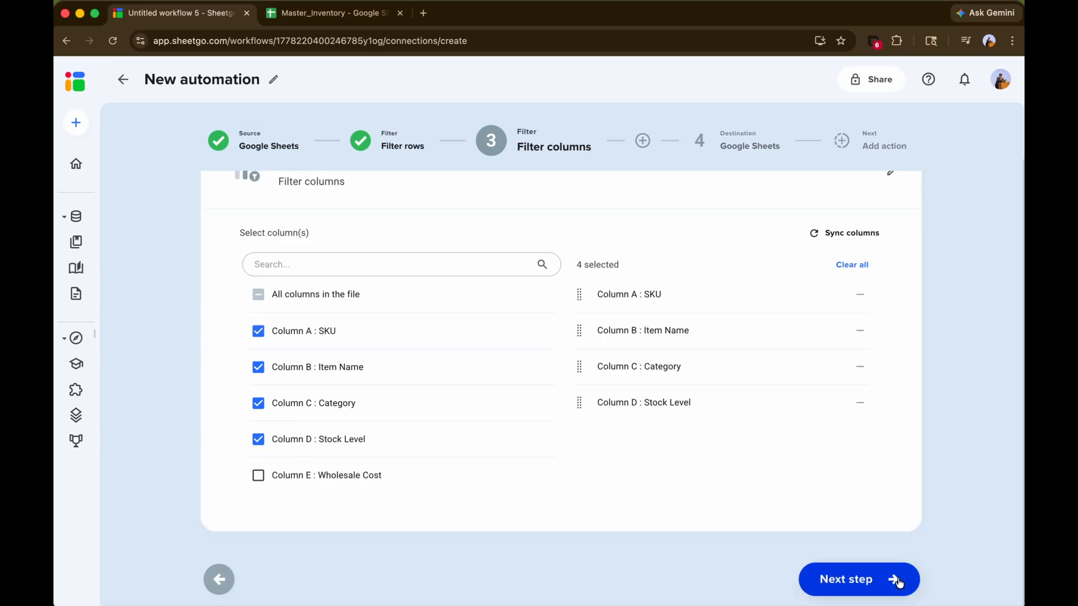
{"action": "left_click", "coordinate": [896, 580]}
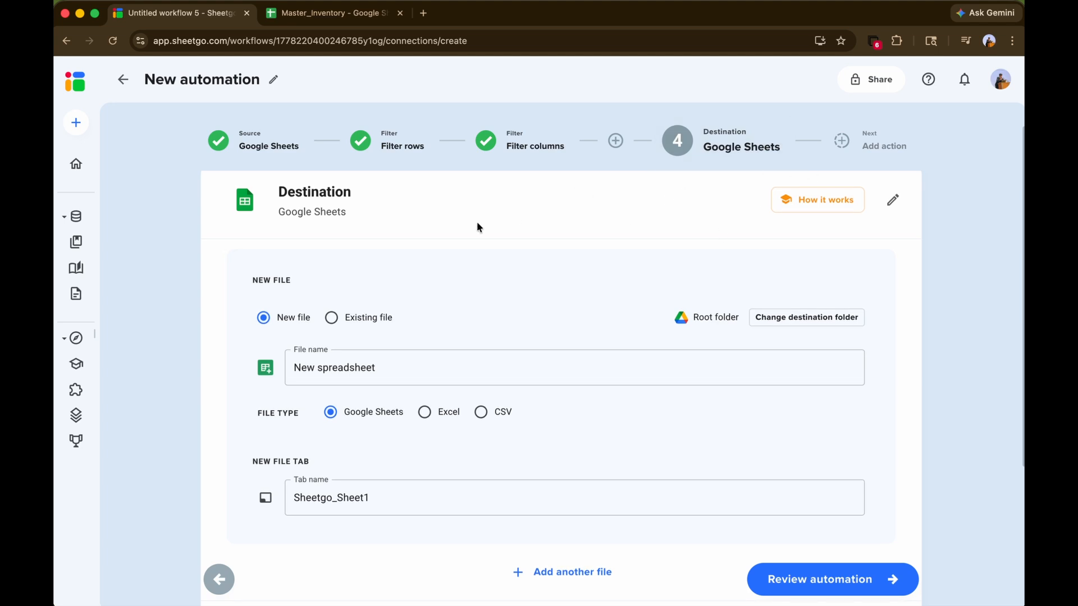
Step: Switch the destination to an existing file and back to a new file
{"action": "left_click", "coordinate": [354, 318]}
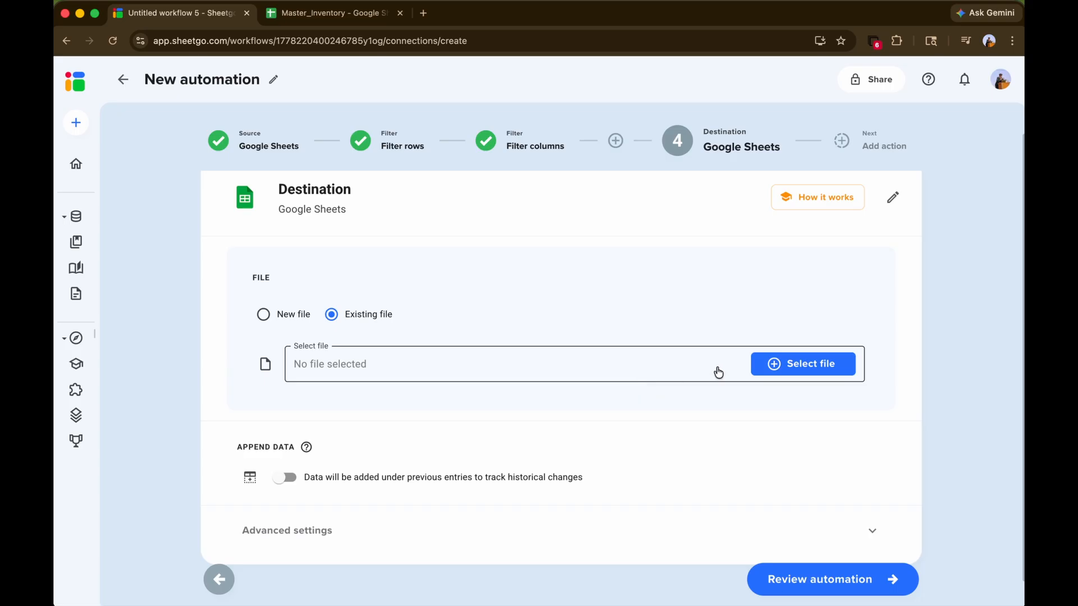
{"action": "left_click", "coordinate": [287, 313]}
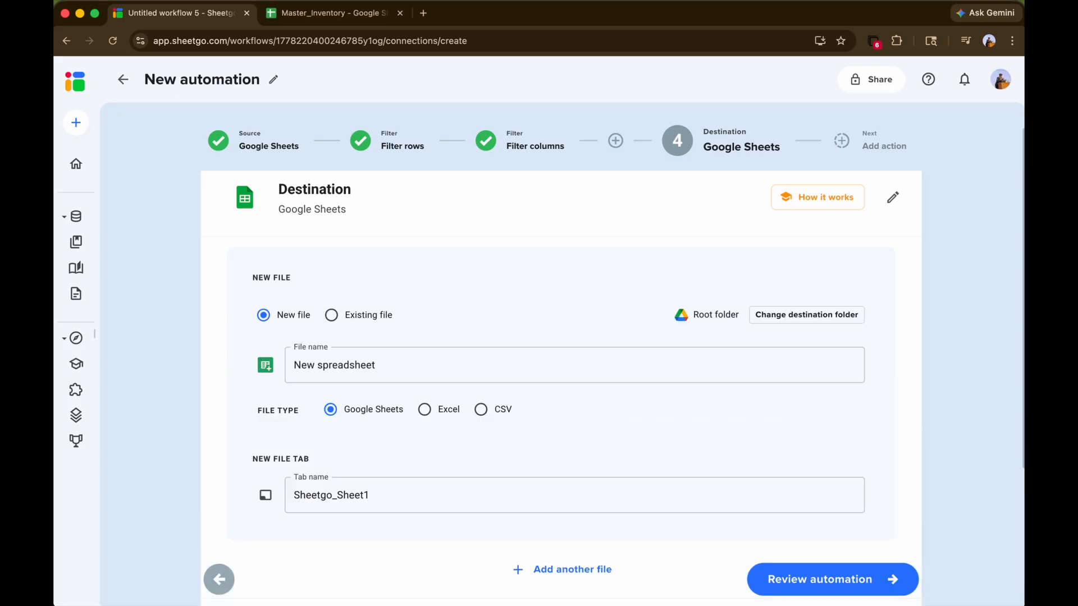
Step: Name the new destination file Vendor_Low_Stock_Report and keep Google Sheets as its file type
{"action": "triple_click", "coordinate": [483, 362]}
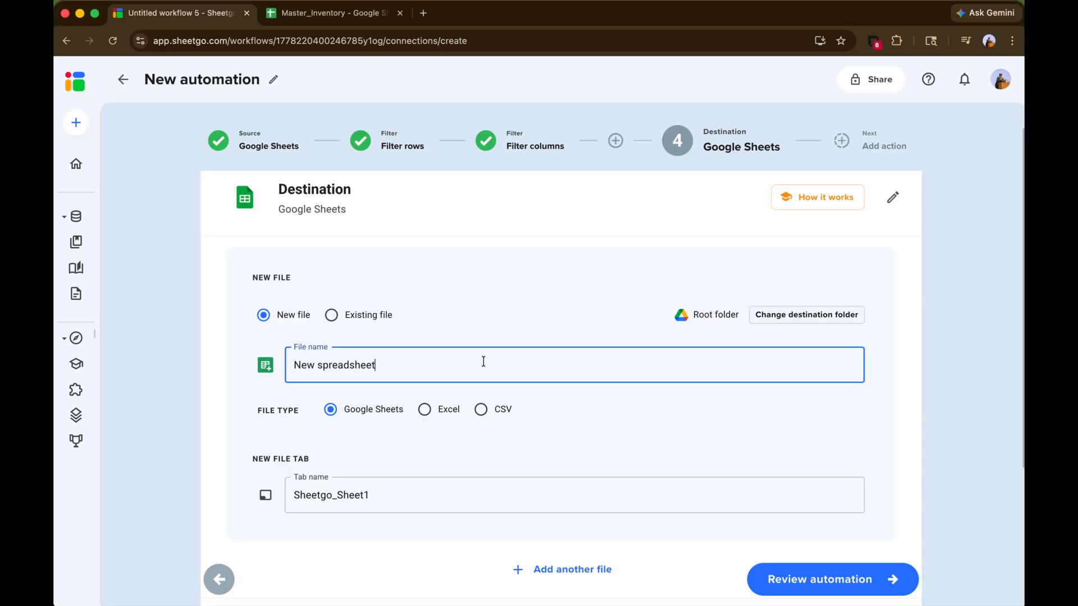
{"action": "type", "text": "Vendor_Low_Stock_Re"}
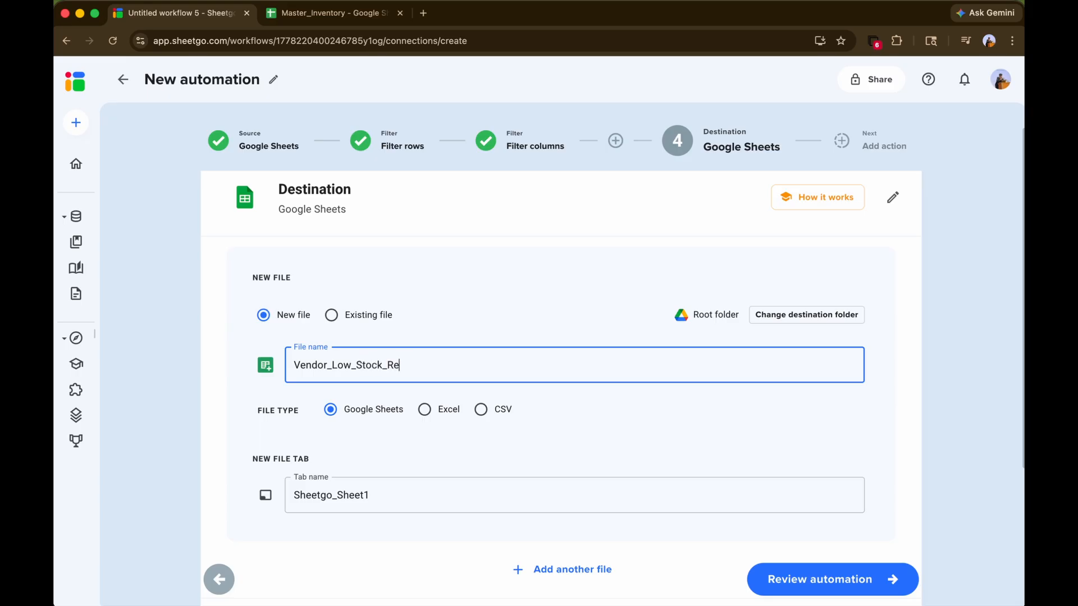
{"action": "type", "text": "port"}
{"action": "left_click", "coordinate": [360, 409]}
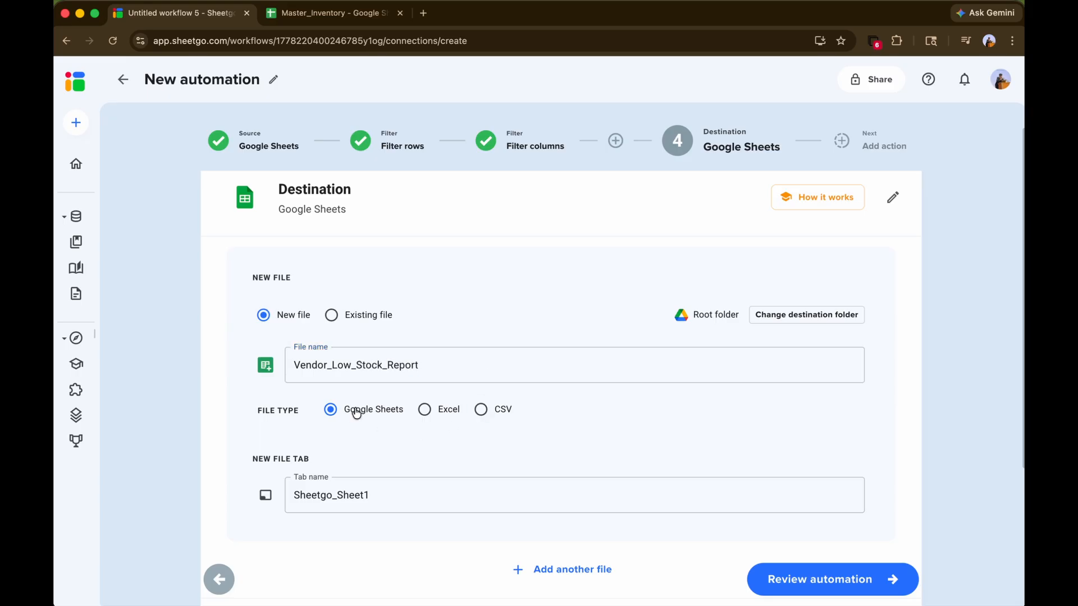
{"action": "left_click", "coordinate": [377, 494]}
{"action": "double_click", "coordinate": [377, 494]}
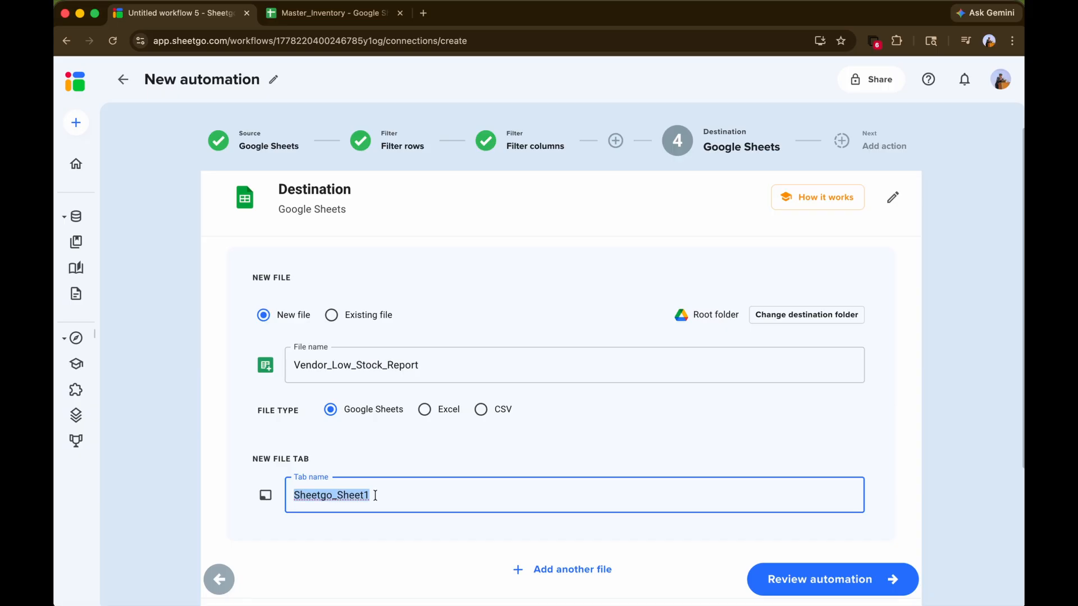
{"action": "left_click", "coordinate": [377, 493]}
{"action": "left_click_drag", "start_coordinate": [231, 450], "coordinate": [366, 469]}
{"action": "left_click", "coordinate": [366, 470]}
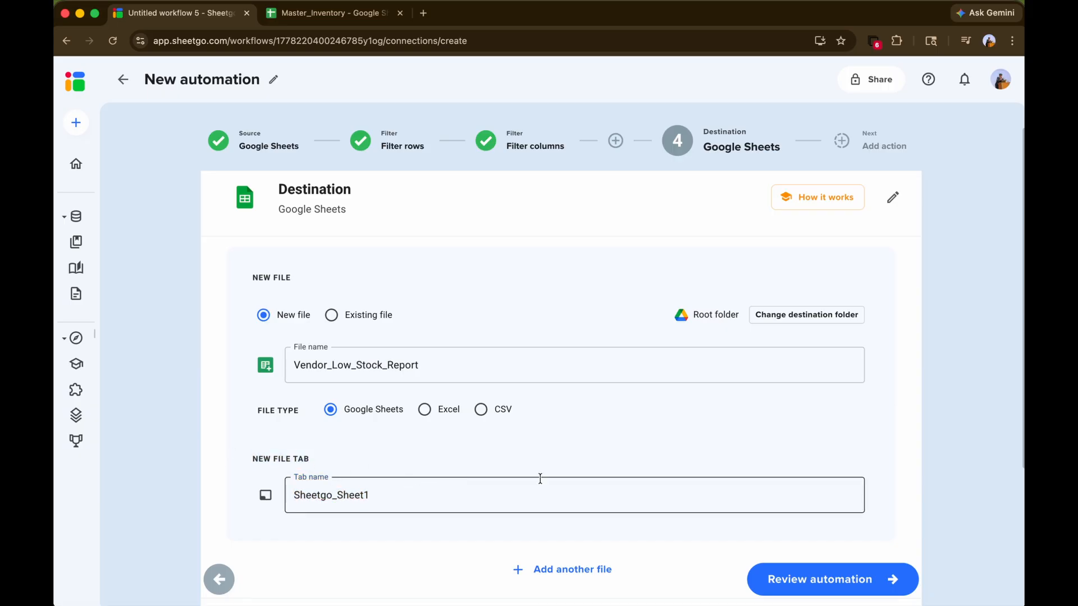
Step: Proceed to the automation review and check the source, row filter, column filter and destination
{"action": "scroll", "coordinate": [539, 482], "scroll_direction": "down", "scroll_amount": 2}
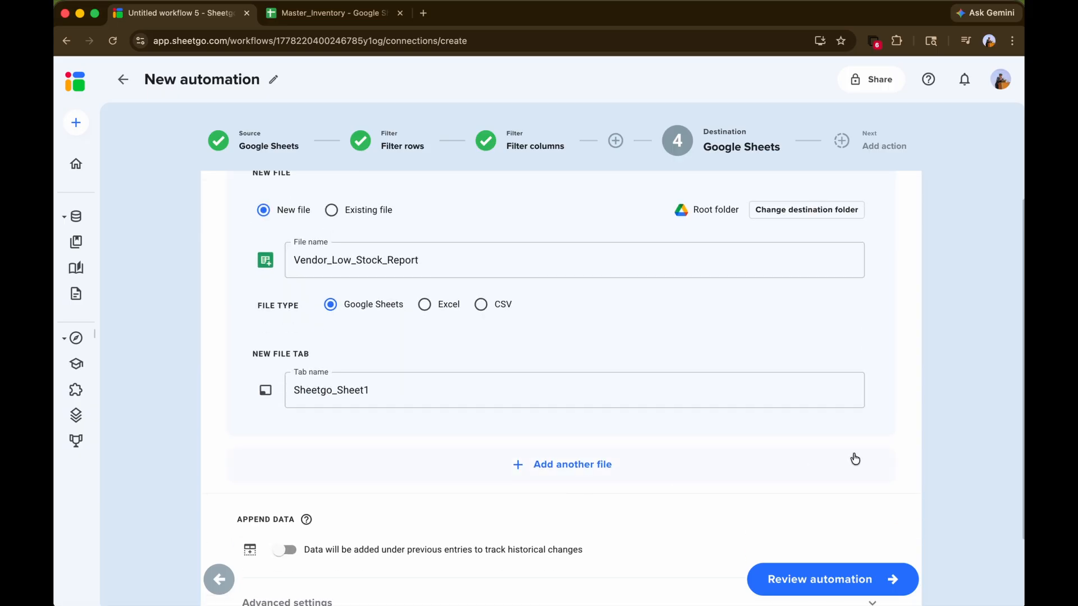
{"action": "left_click", "coordinate": [873, 579]}
{"action": "scroll", "coordinate": [949, 510], "scroll_direction": "up", "scroll_amount": 2}
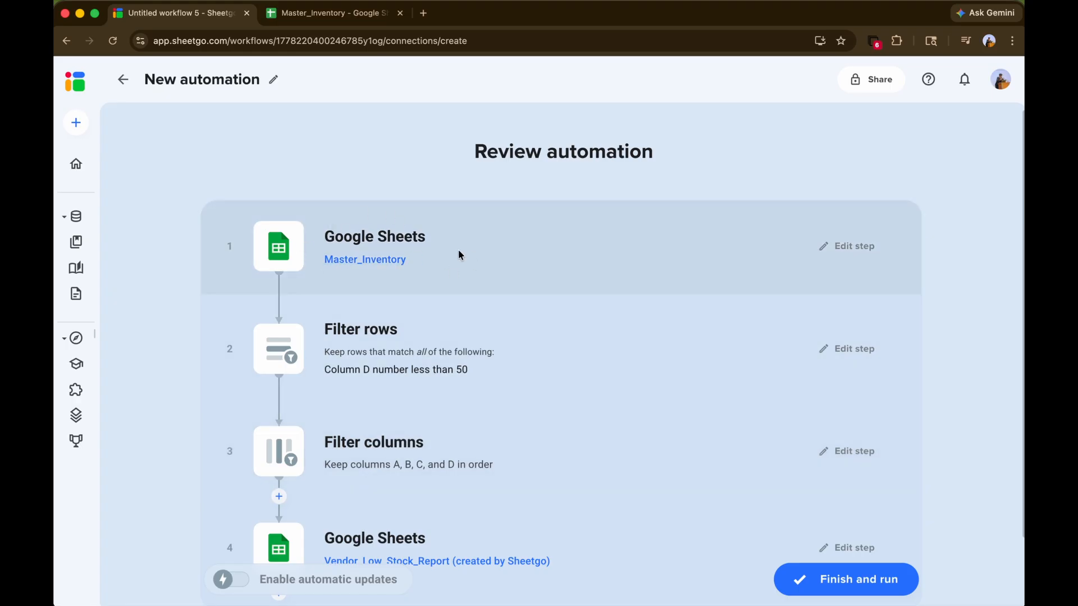
{"action": "scroll", "coordinate": [483, 252], "scroll_direction": "down", "scroll_amount": 1}
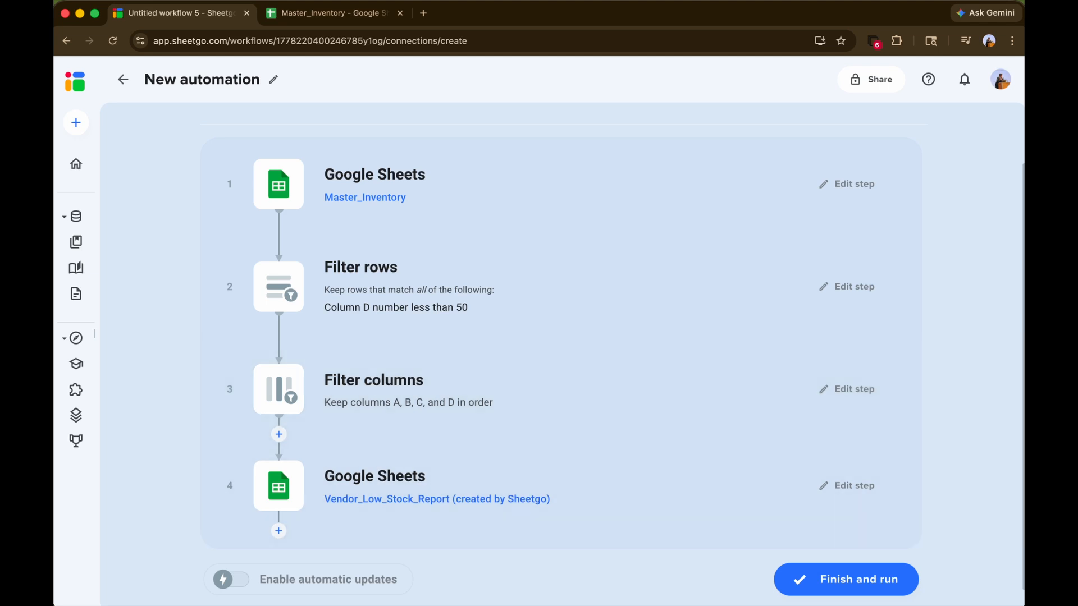
Step: Examine the trigger, frequency, time window and time zone options for automatic updates, and leave them without saving
{"action": "left_click", "coordinate": [224, 580]}
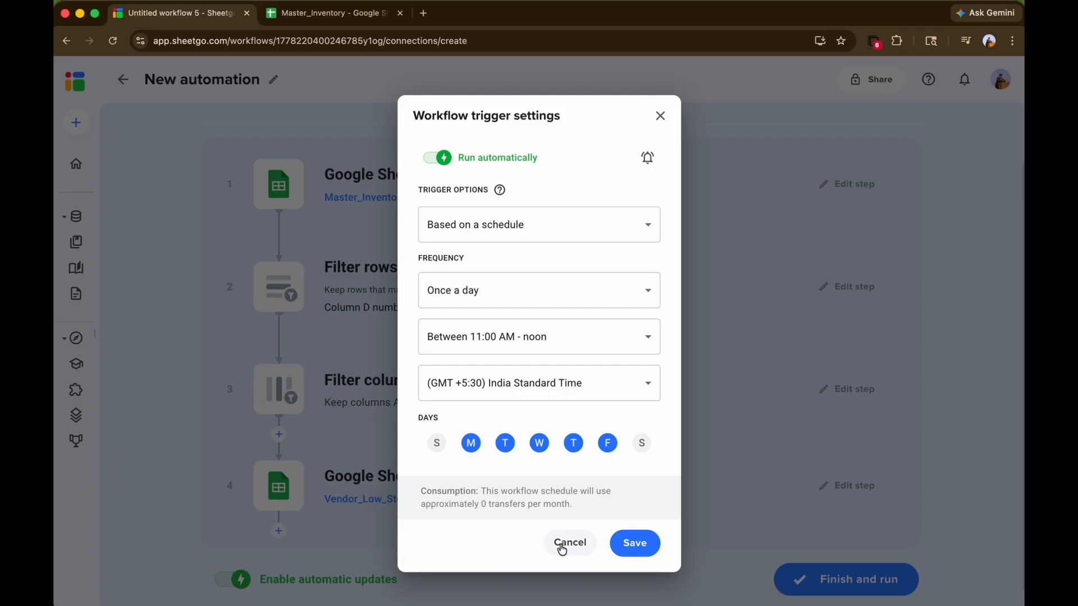
{"action": "left_click", "coordinate": [484, 226]}
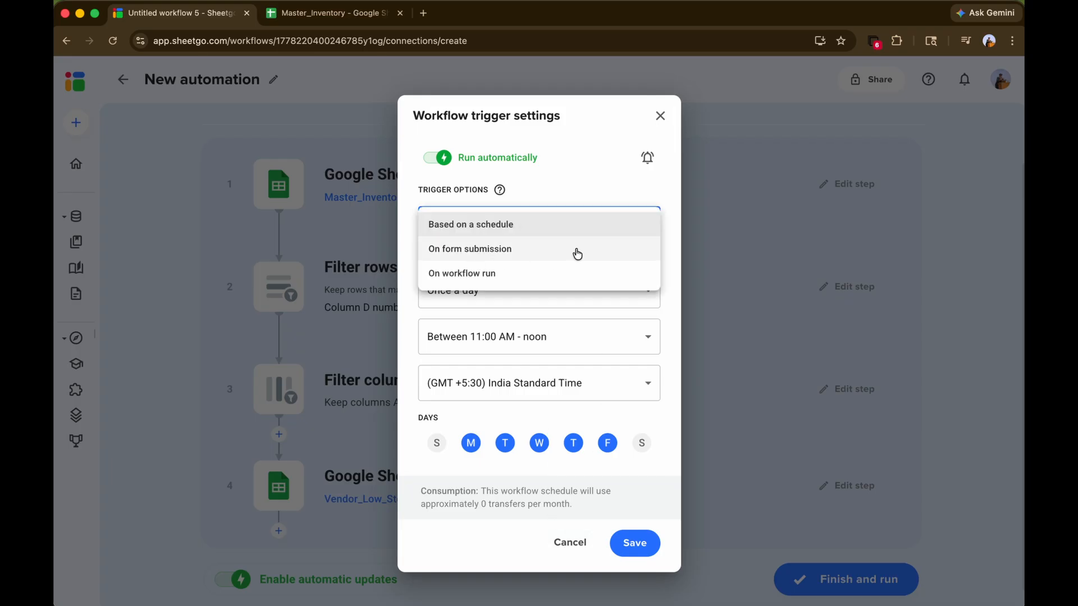
{"action": "left_click", "coordinate": [494, 303]}
{"action": "left_click", "coordinate": [531, 292]}
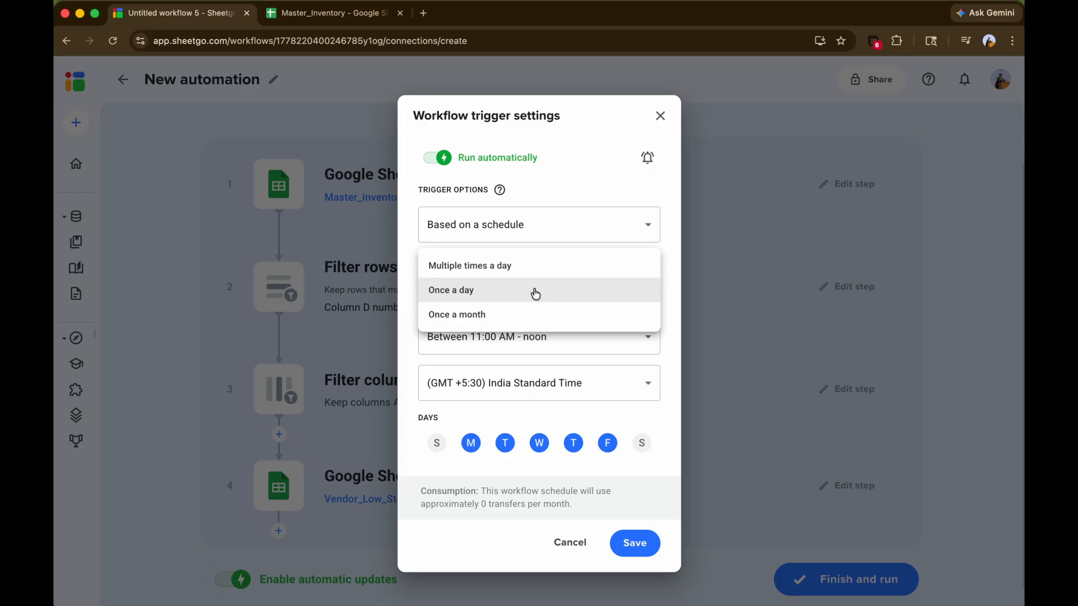
{"action": "left_click", "coordinate": [581, 171]}
{"action": "left_click", "coordinate": [567, 351]}
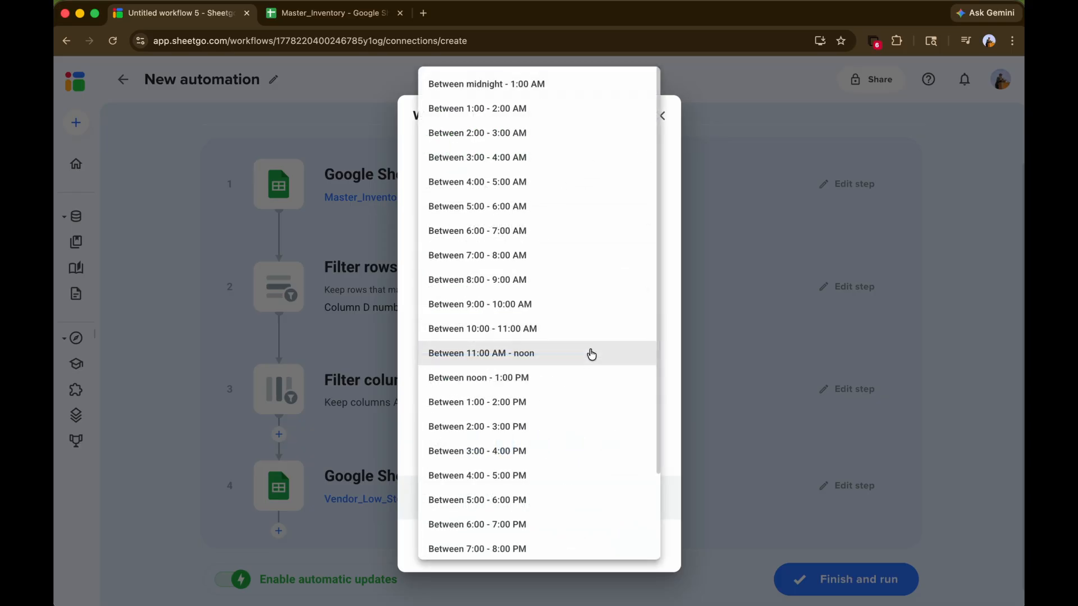
{"action": "left_click", "coordinate": [678, 349]}
{"action": "left_click", "coordinate": [631, 387]}
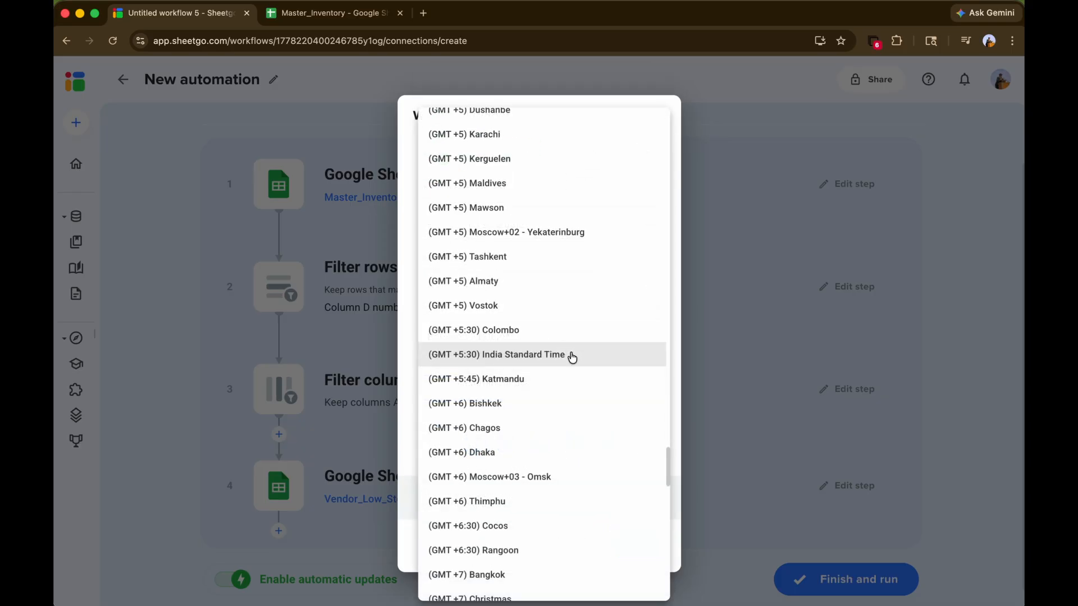
{"action": "left_click", "coordinate": [682, 415]}
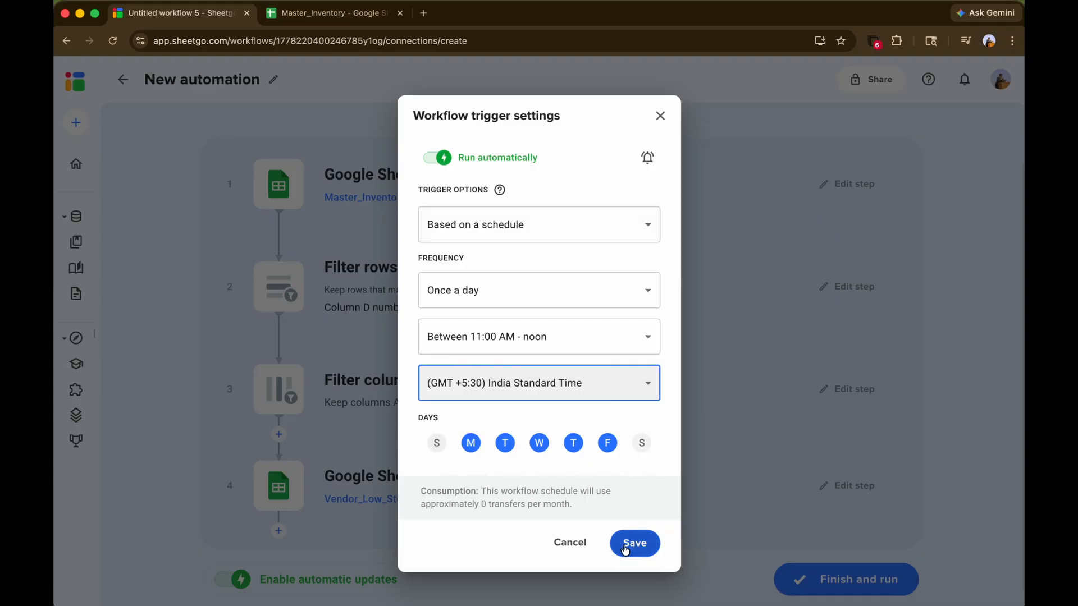
{"action": "left_click", "coordinate": [570, 543]}
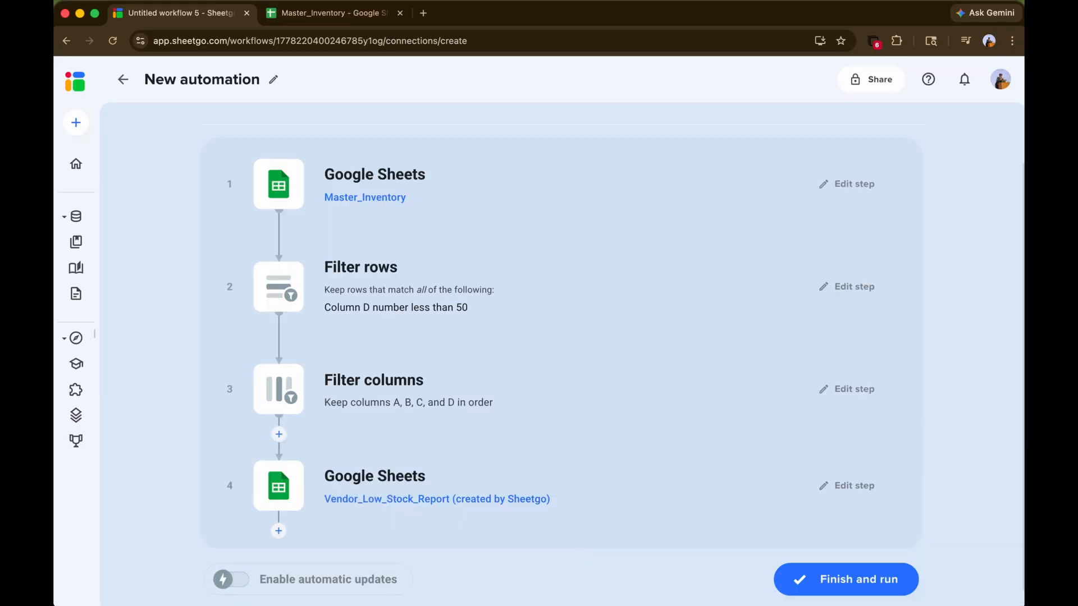
Step: Finish and run the automation, and open the resulting Vendor_Low_Stock_Report file from the workflow
{"action": "left_click", "coordinate": [797, 590]}
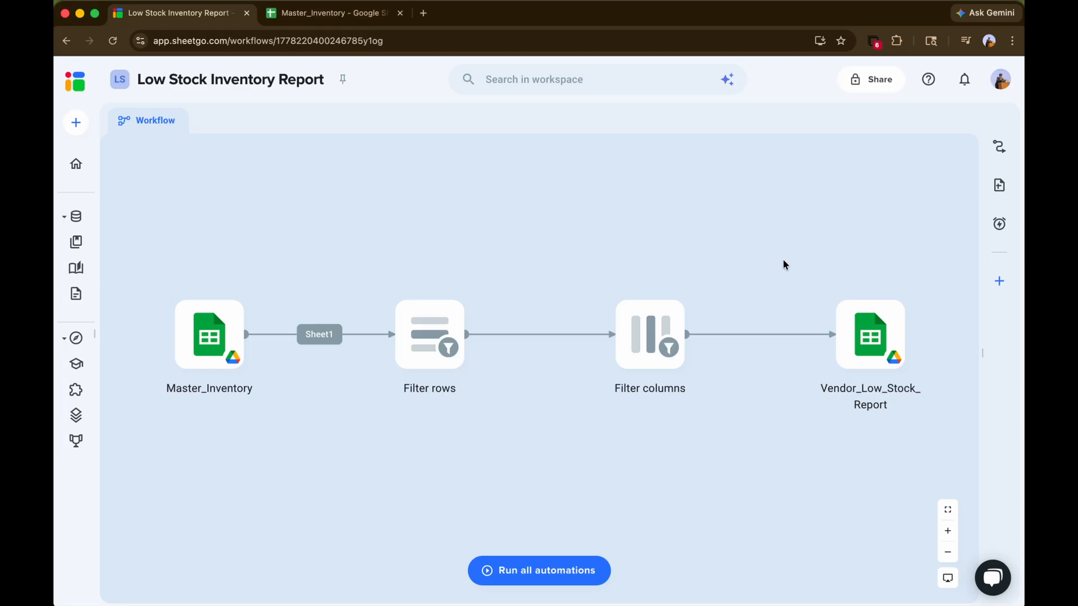
{"action": "left_click", "coordinate": [873, 321]}
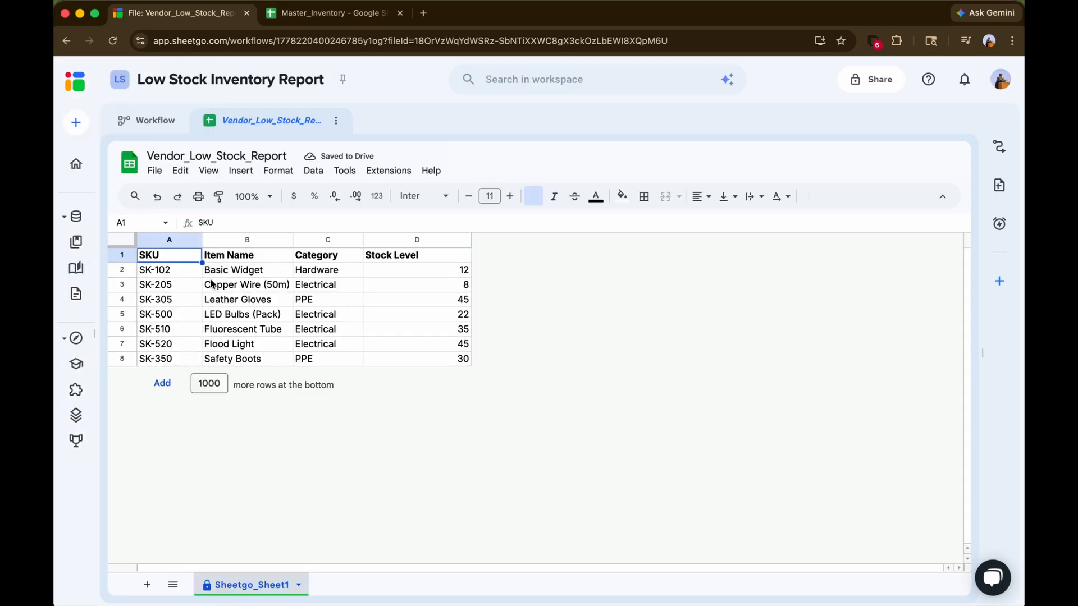
Step: Compare the rows and columns of Vendor_Low_Stock_Report with Master_Inventory, paying attention to the Stock Level and Wholesale Cost columns
{"action": "left_click", "coordinate": [281, 298]}
{"action": "mouse_move", "coordinate": [446, 355]}
{"action": "left_mouse_down"}
{"action": "mouse_move", "coordinate": [154, 274]}
{"action": "mouse_move", "coordinate": [442, 352]}
{"action": "left_mouse_up"}
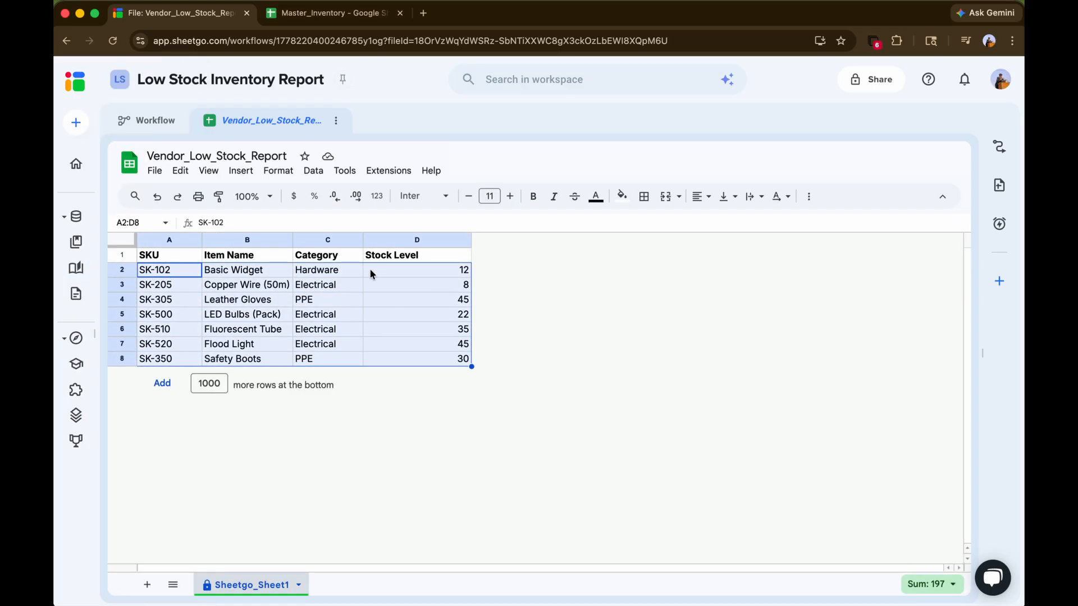
{"action": "left_click", "coordinate": [396, 257]}
{"action": "left_click", "coordinate": [526, 240]}
{"action": "left_click", "coordinate": [519, 329]}
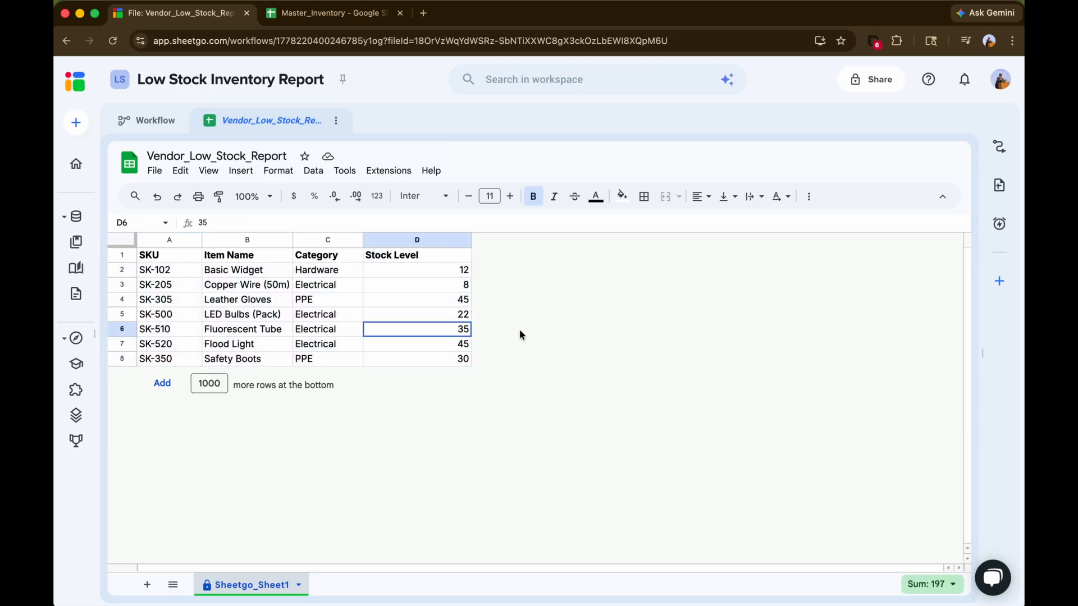
{"action": "left_click", "coordinate": [323, 13]}
{"action": "left_click", "coordinate": [480, 172]}
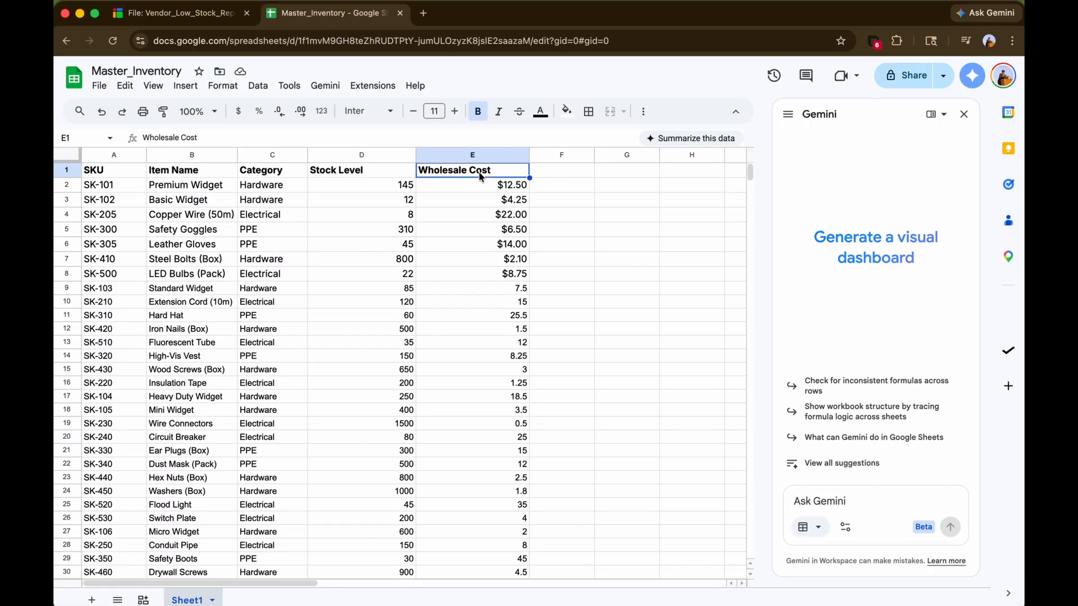
{"action": "left_click", "coordinate": [478, 153]}
{"action": "left_click", "coordinate": [179, 13]}
{"action": "left_click", "coordinate": [512, 237]}
{"action": "left_click", "coordinate": [492, 336]}
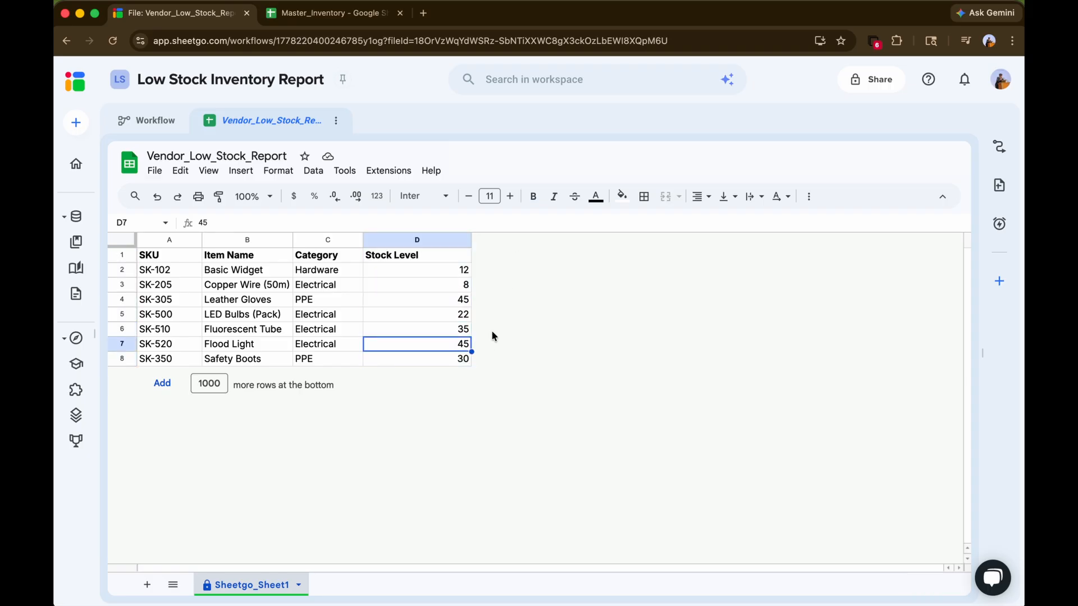
{"action": "left_click", "coordinate": [347, 13]}
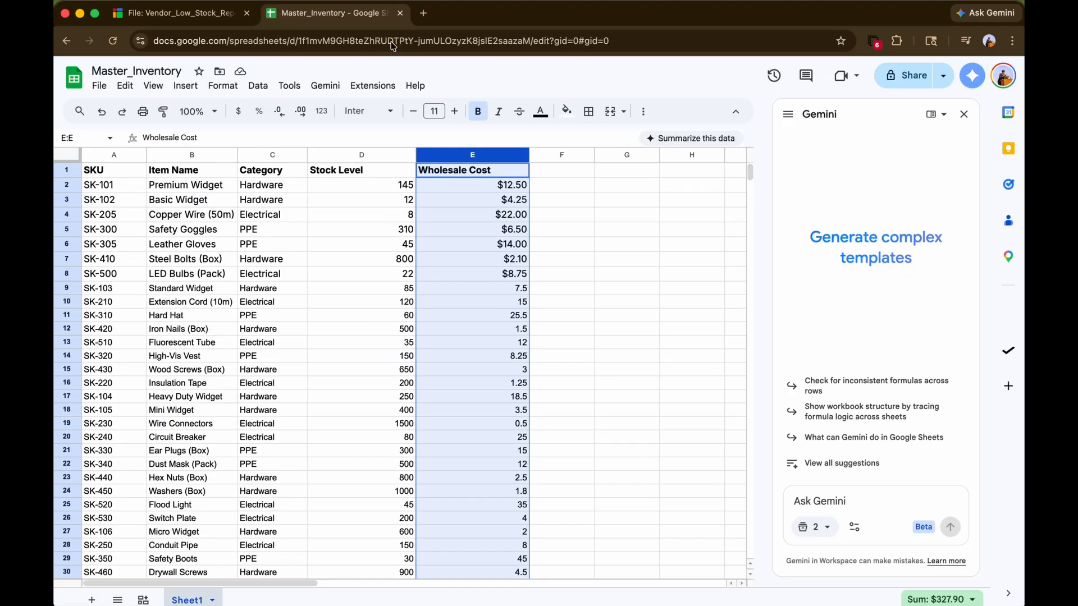
{"action": "left_click", "coordinate": [180, 12]}
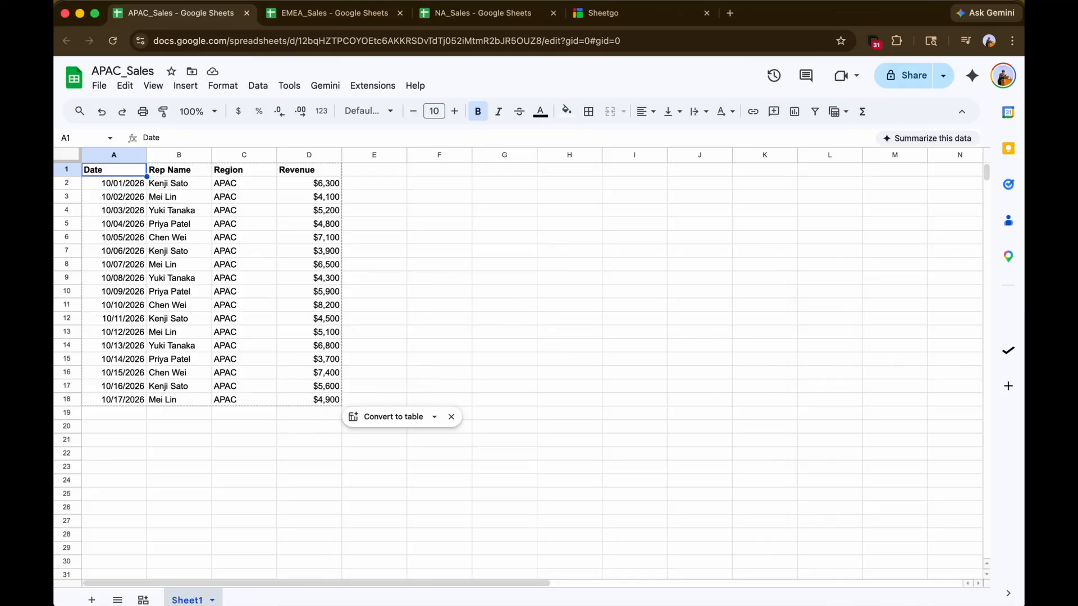
Step: Examine the column layout and data in the APAC_Sales, EMEA_Sales and NA_Sales spreadsheets
{"action": "left_click", "coordinate": [813, 360]}
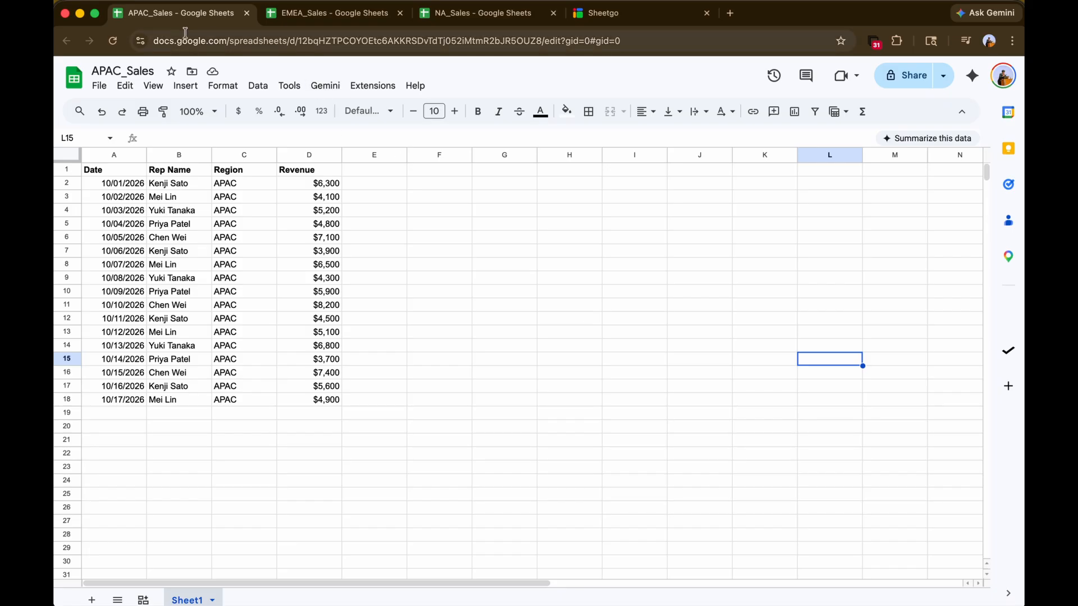
{"action": "left_click", "coordinate": [387, 19]}
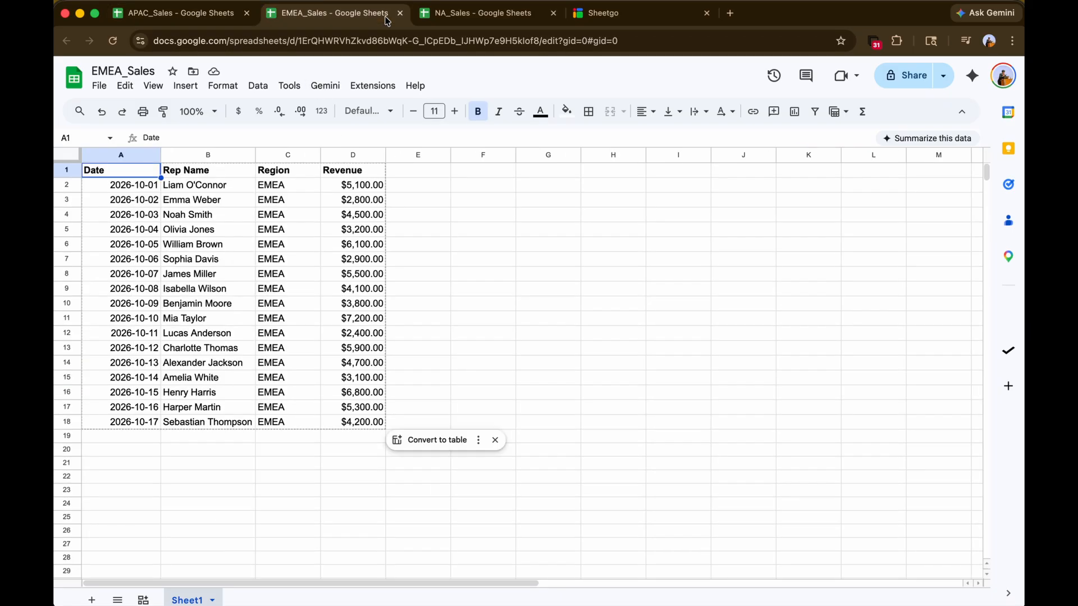
{"action": "left_click", "coordinate": [486, 15]}
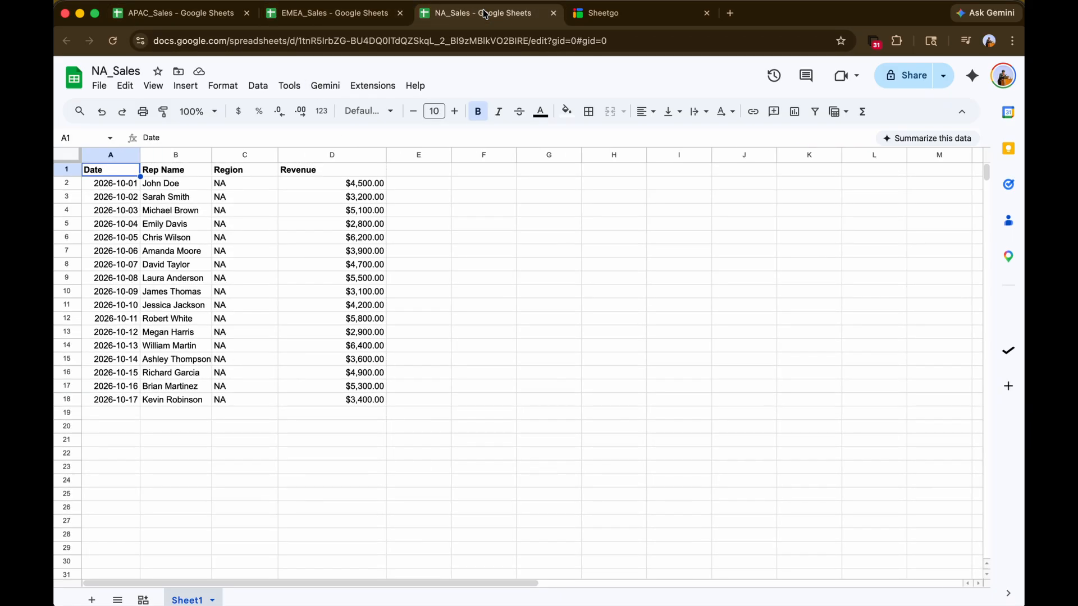
{"action": "left_click", "coordinate": [185, 13]}
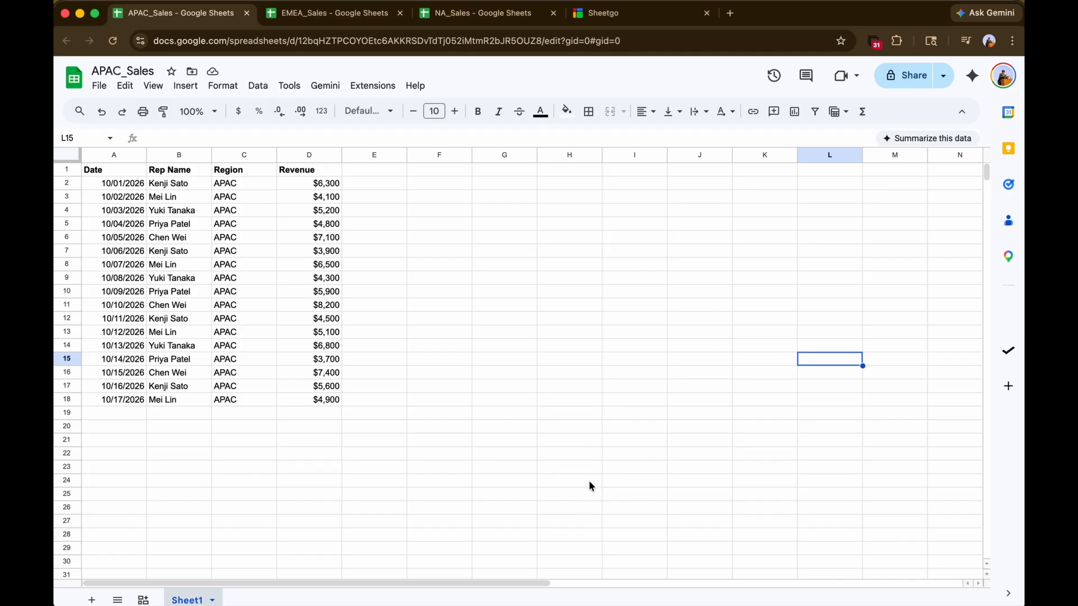
{"action": "scroll", "coordinate": [543, 472], "scroll_direction": "down", "scroll_amount": 1}
{"action": "left_click", "coordinate": [510, 387]}
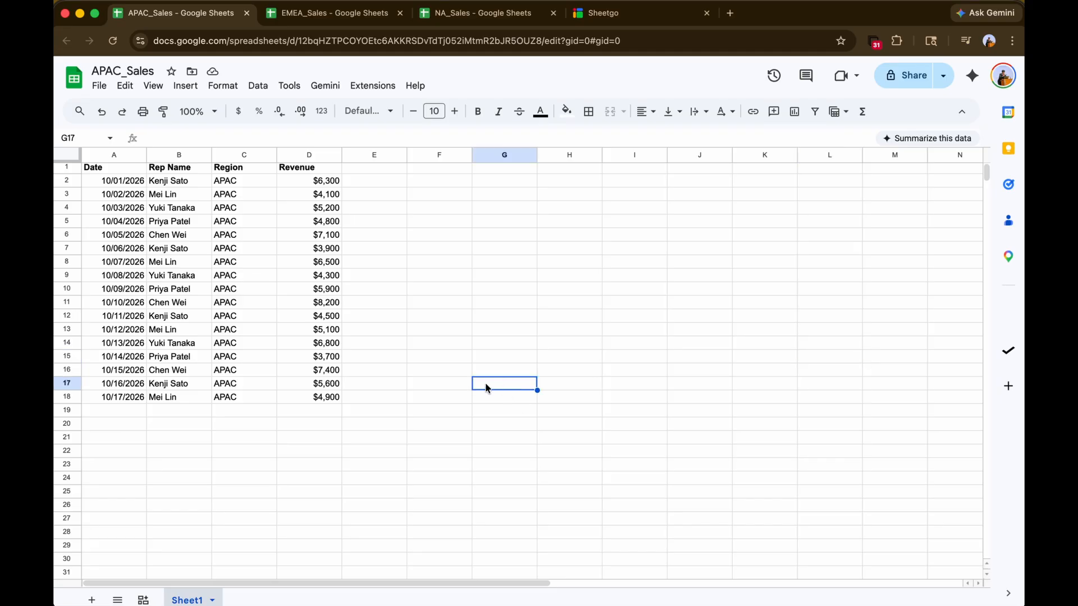
{"action": "left_click", "coordinate": [282, 220]}
{"action": "left_click_drag", "start_coordinate": [389, 166], "coordinate": [386, 384]}
{"action": "left_click", "coordinate": [584, 370]}
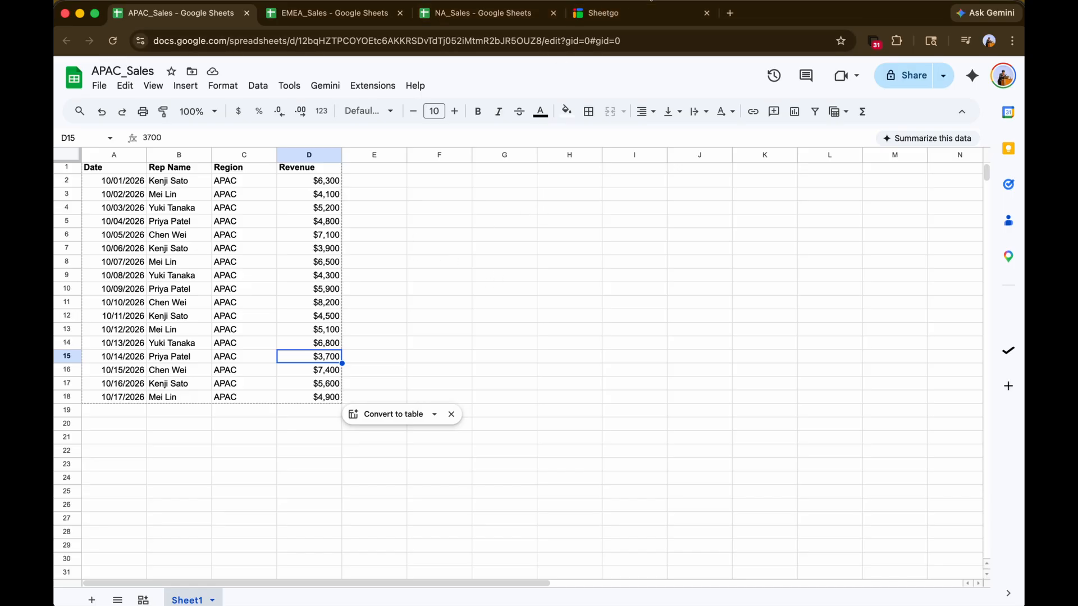
Step: Switch to Sheetgo, create a new workflow and start an automation with Google Sheets as its source
{"action": "left_click", "coordinate": [616, 23]}
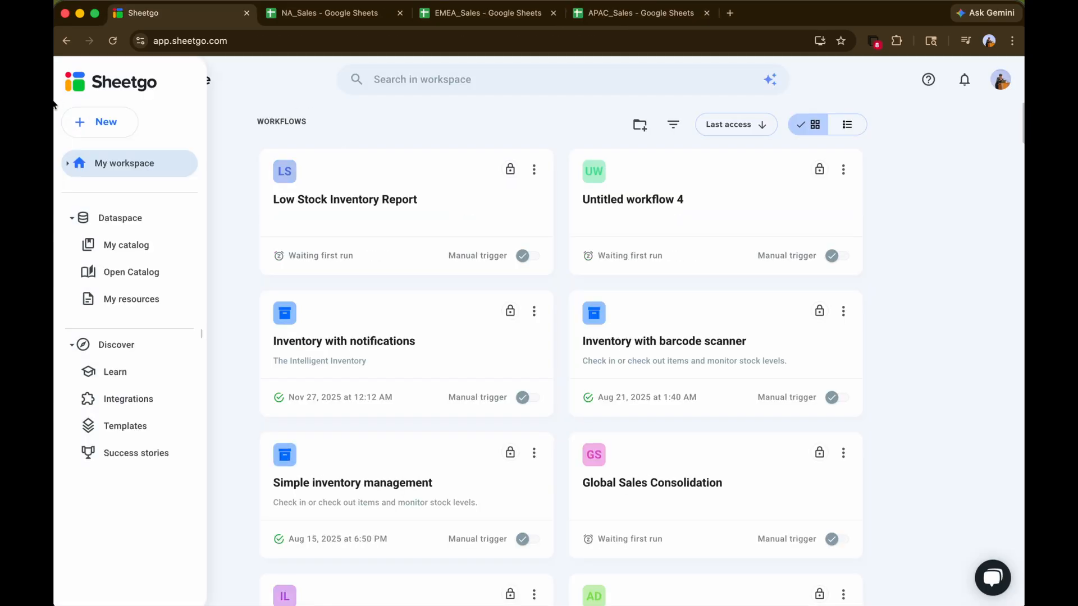
{"action": "left_click", "coordinate": [88, 131]}
{"action": "left_click", "coordinate": [115, 147]}
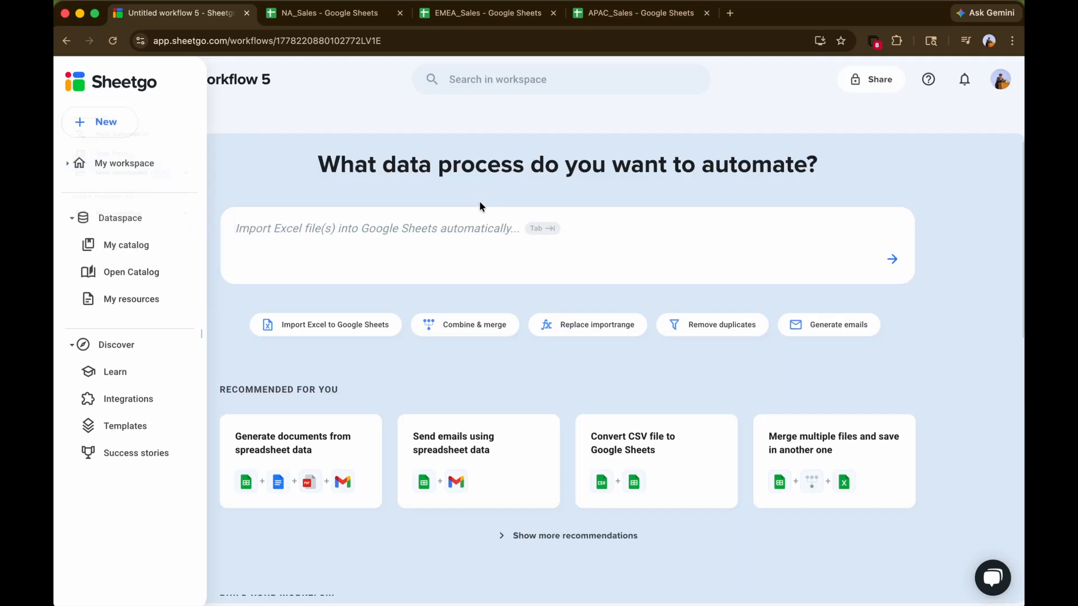
{"action": "scroll", "coordinate": [362, 398], "scroll_direction": "down", "scroll_amount": 4}
{"action": "left_click", "coordinate": [380, 488]}
{"action": "left_click", "coordinate": [569, 411]}
{"action": "left_click", "coordinate": [547, 438]}
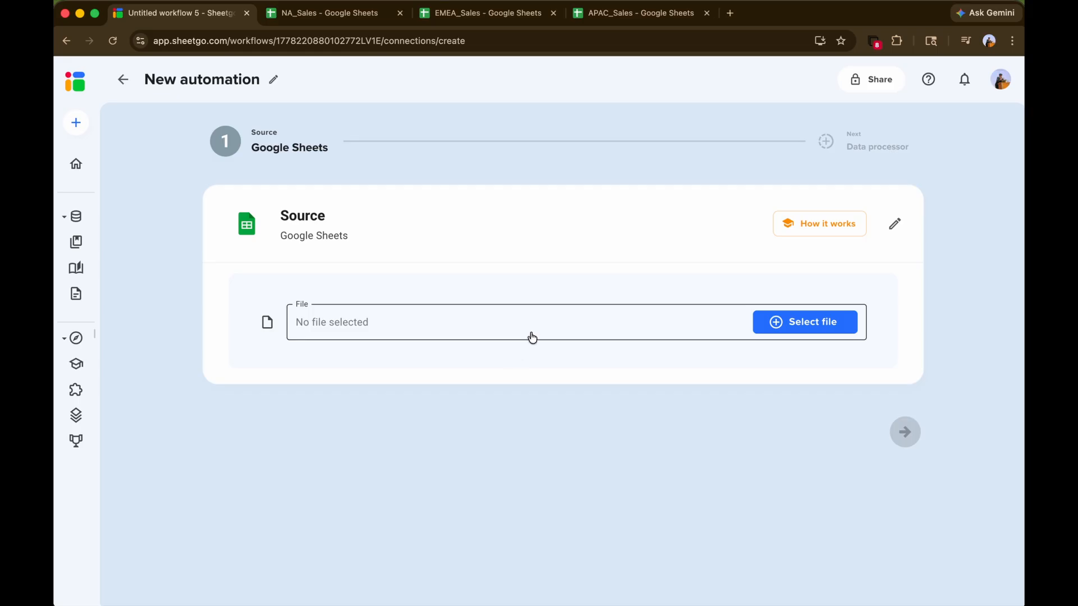
Step: Find NA_Sales in cloud storage and select it as the automation's source file
{"action": "left_click", "coordinate": [530, 339]}
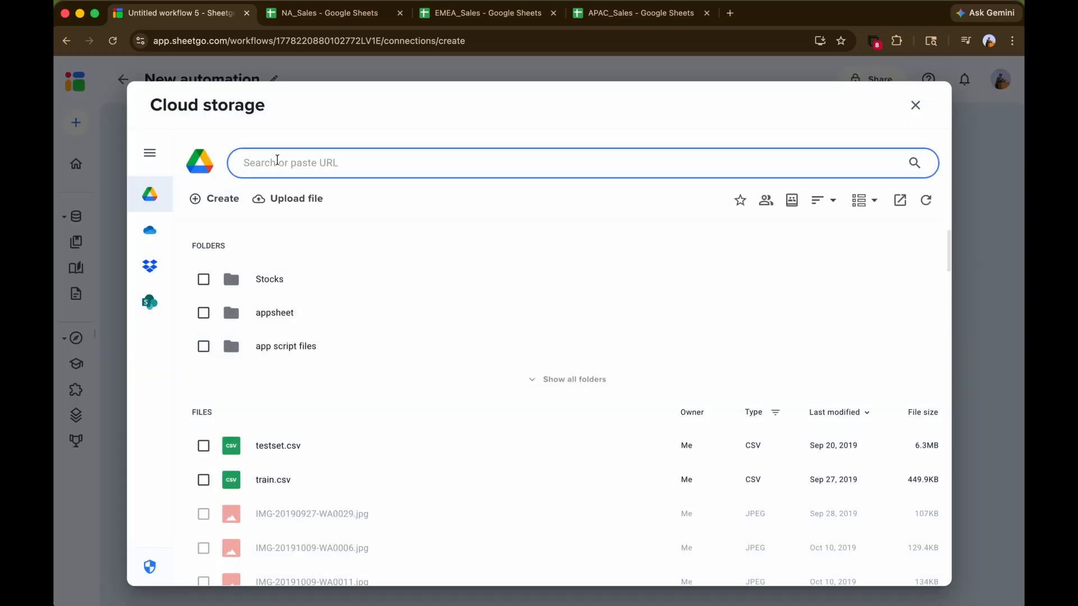
{"action": "type", "text": "NA_Sales"}
{"action": "left_click", "coordinate": [257, 260]}
{"action": "left_click", "coordinate": [894, 576]}
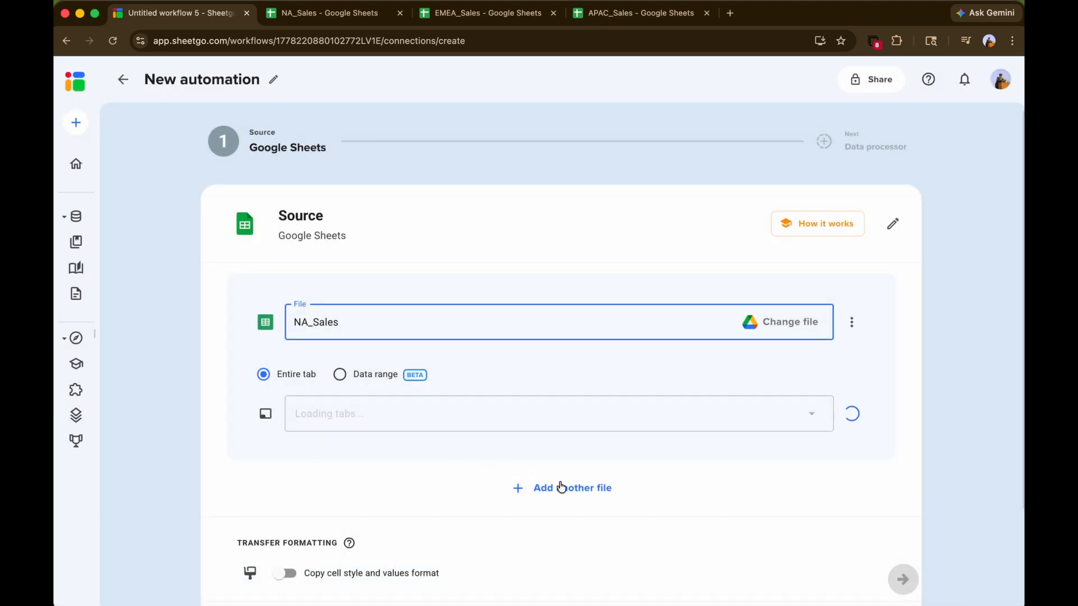
Step: Add EMEA_Sales from cloud storage as the automation's second source file
{"action": "left_click", "coordinate": [584, 488]}
{"action": "left_click", "coordinate": [419, 389]}
{"action": "type", "text": "NA_Sales"}
{"action": "left_click_drag", "start_coordinate": [244, 162], "coordinate": [260, 162]}
{"action": "type", "text": "EMEA"}
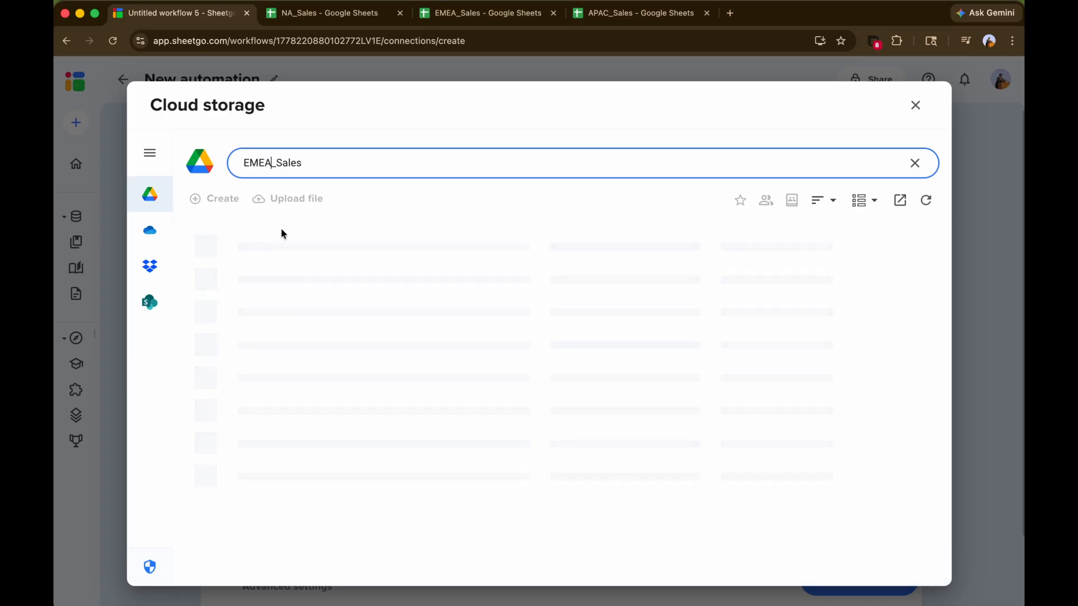
{"action": "left_click", "coordinate": [281, 257]}
{"action": "left_click", "coordinate": [892, 568]}
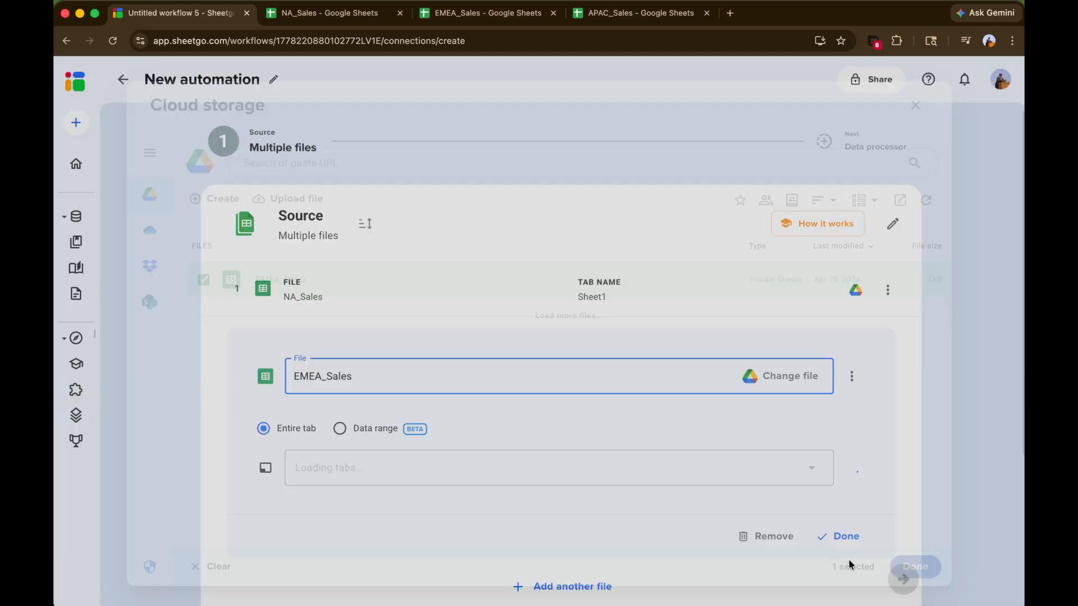
Step: Add APAC_Sales from cloud storage as the third source file and confirm the source list
{"action": "left_click", "coordinate": [591, 537]}
{"action": "left_click", "coordinate": [365, 366]}
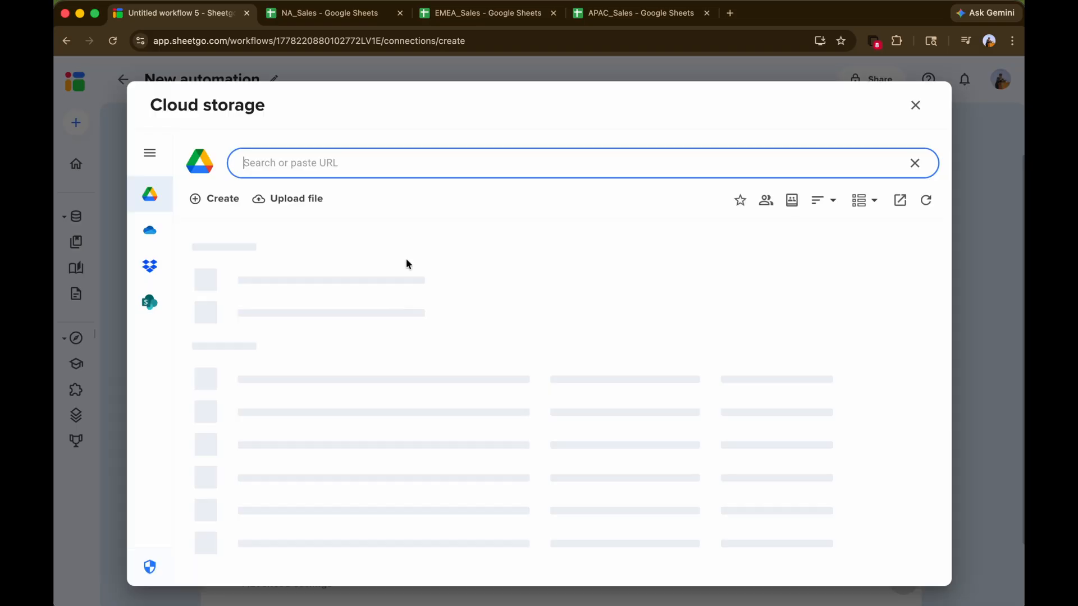
{"action": "key", "text": "super+a"}
{"action": "type", "text": "APA"}
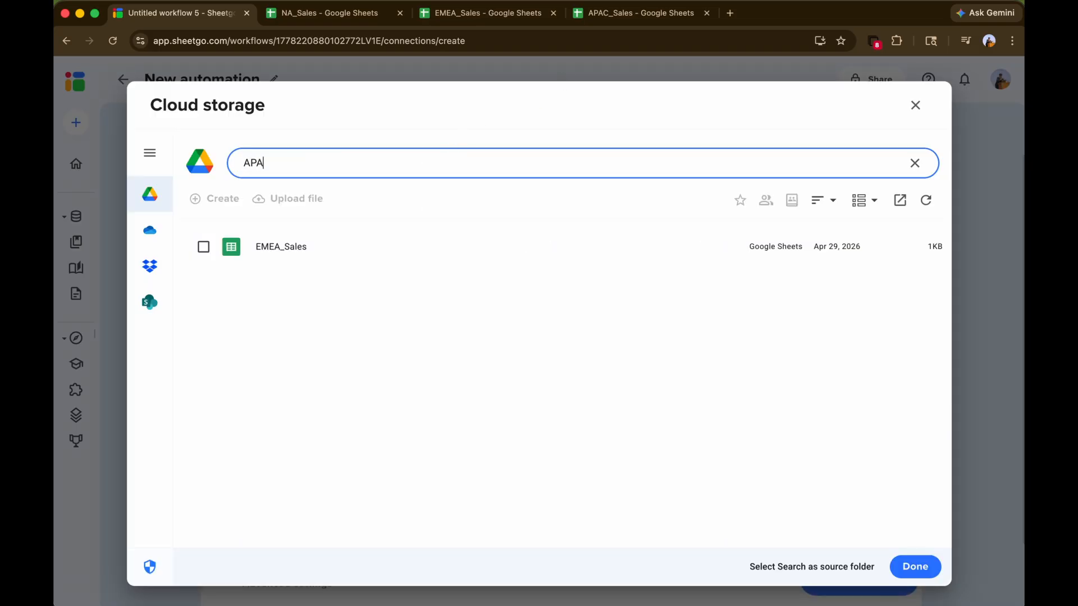
{"action": "type", "text": "C_Sales"}
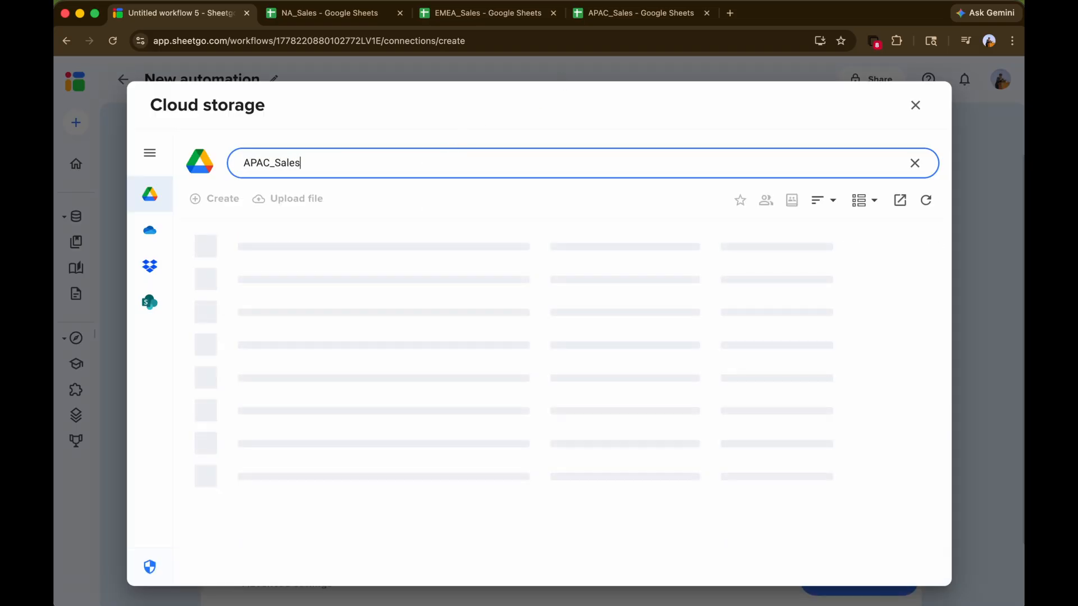
{"action": "left_click", "coordinate": [220, 249]}
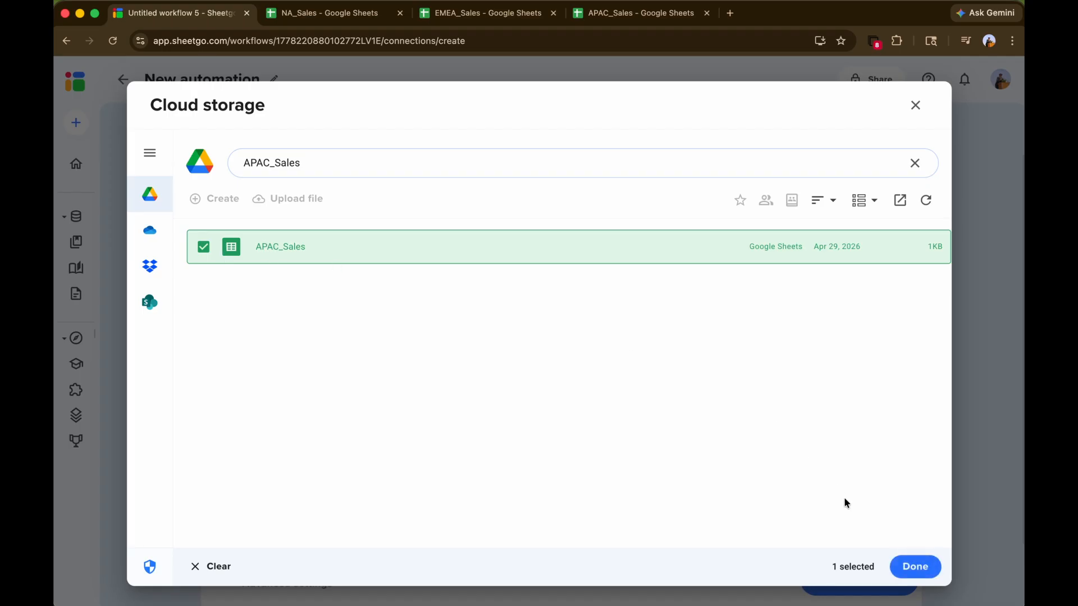
{"action": "left_click", "coordinate": [929, 576]}
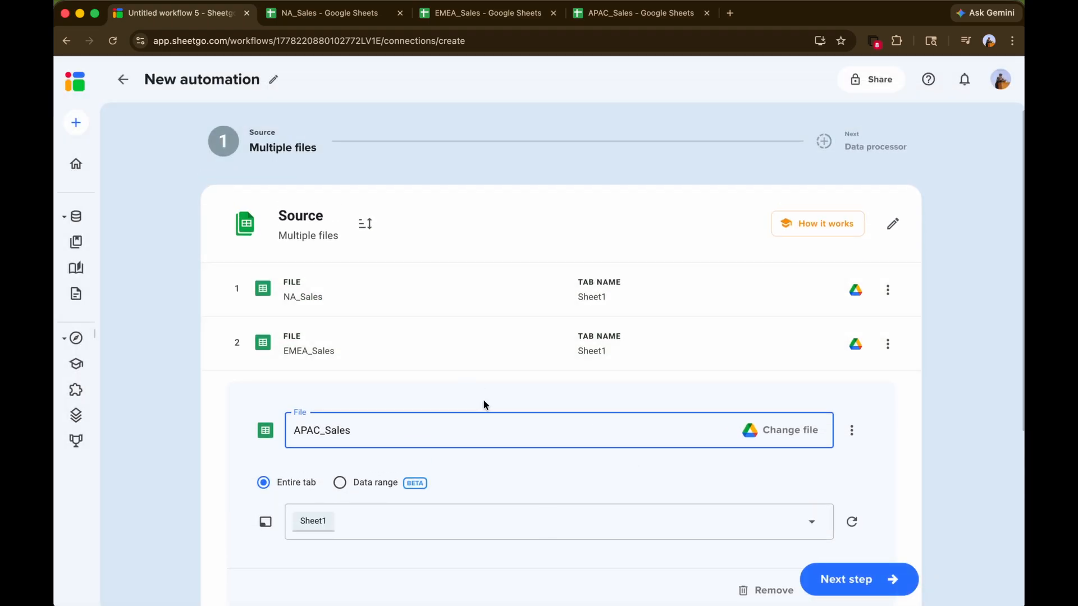
{"action": "scroll", "coordinate": [883, 494], "scroll_direction": "down", "scroll_amount": 2}
{"action": "left_click", "coordinate": [838, 544]}
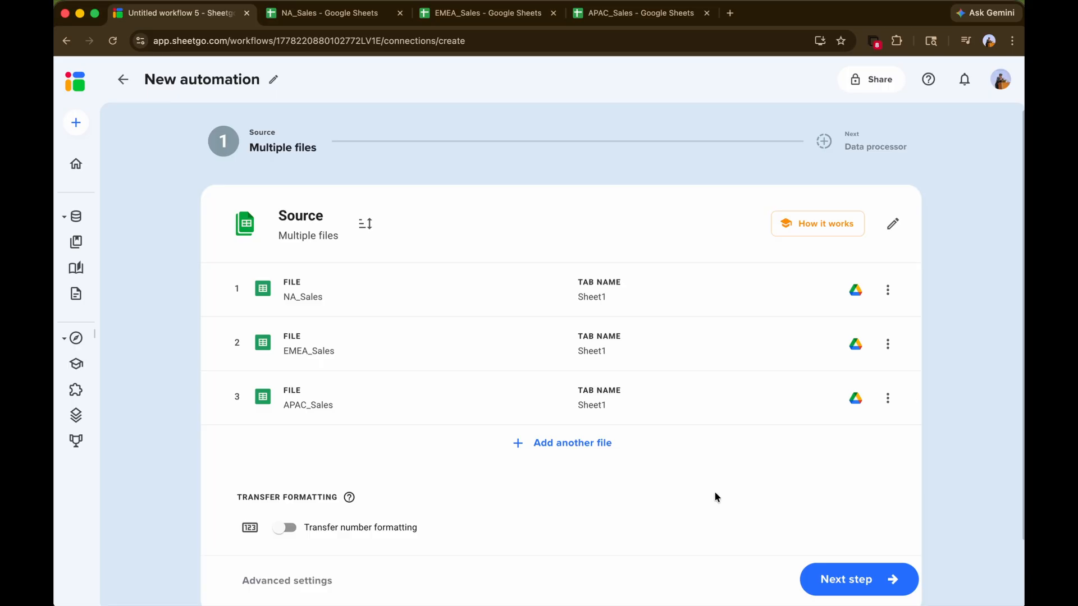
Step: Proceed to the data processor stage and choose Merge data to combine the three source files
{"action": "left_click", "coordinate": [894, 587]}
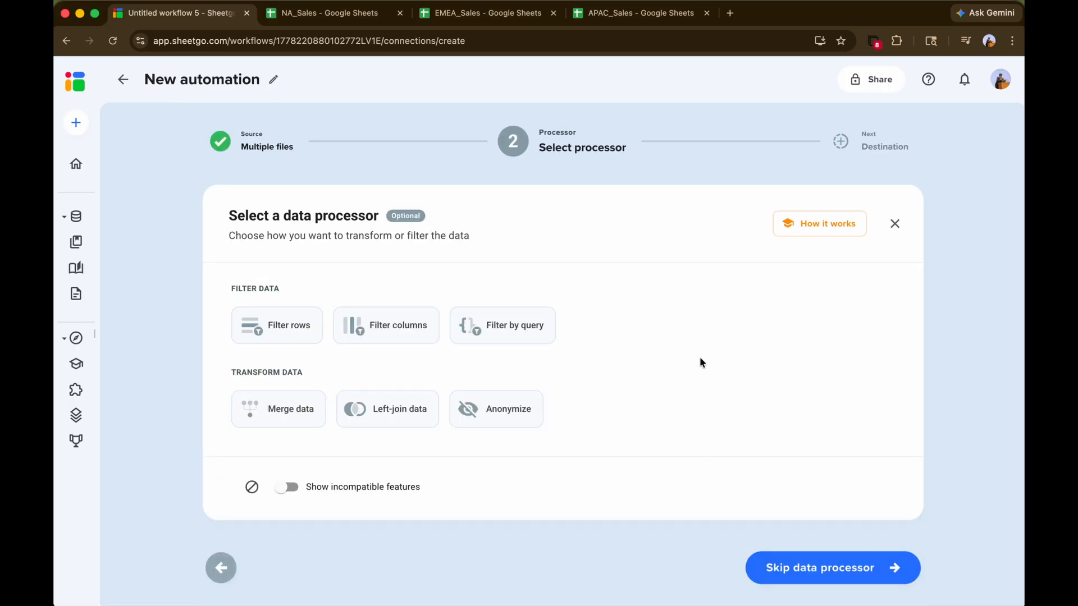
{"action": "left_click_drag", "start_coordinate": [230, 372], "coordinate": [368, 369]}
{"action": "left_click", "coordinate": [368, 369]}
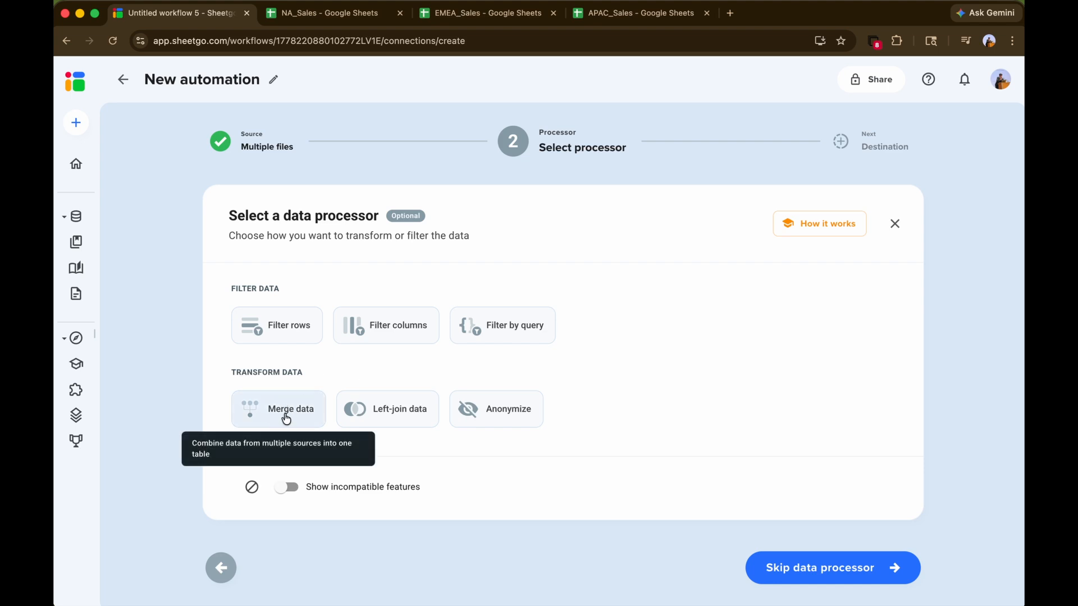
{"action": "left_click", "coordinate": [286, 418]}
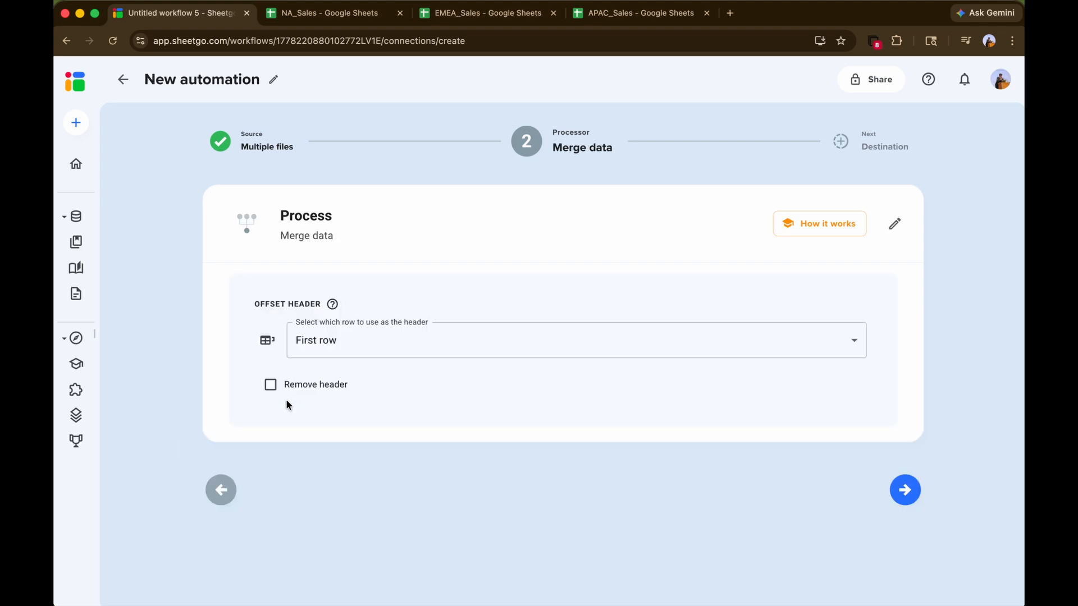
Step: Keep the first row as the merge header without removing it, and continue to the destination stage
{"action": "left_click_drag", "start_coordinate": [252, 199], "coordinate": [387, 269]}
{"action": "left_click", "coordinate": [395, 278]}
{"action": "left_click", "coordinate": [416, 335]}
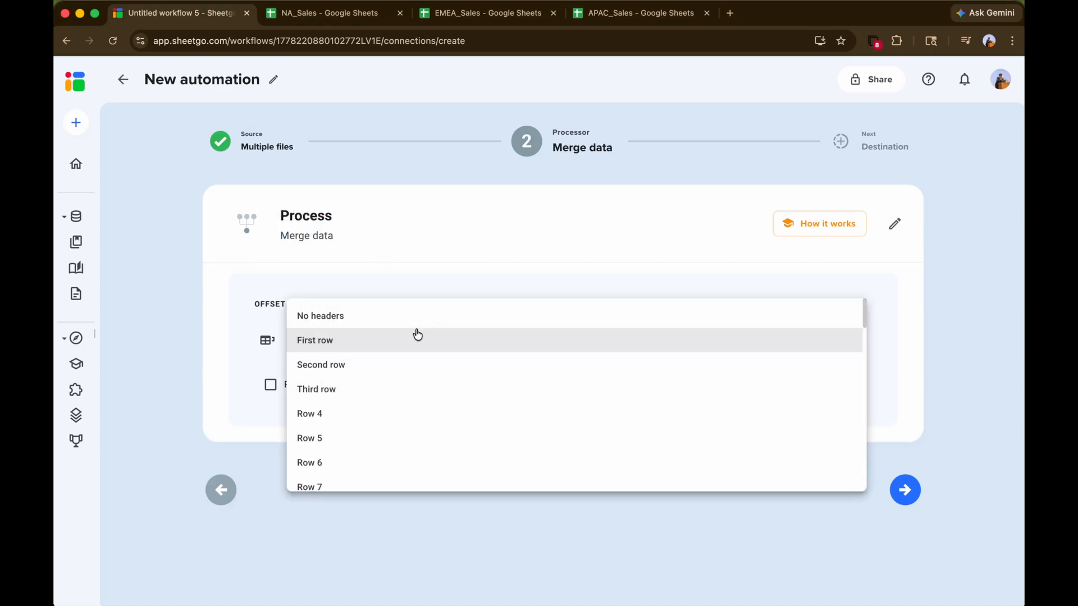
{"action": "left_click", "coordinate": [415, 335]}
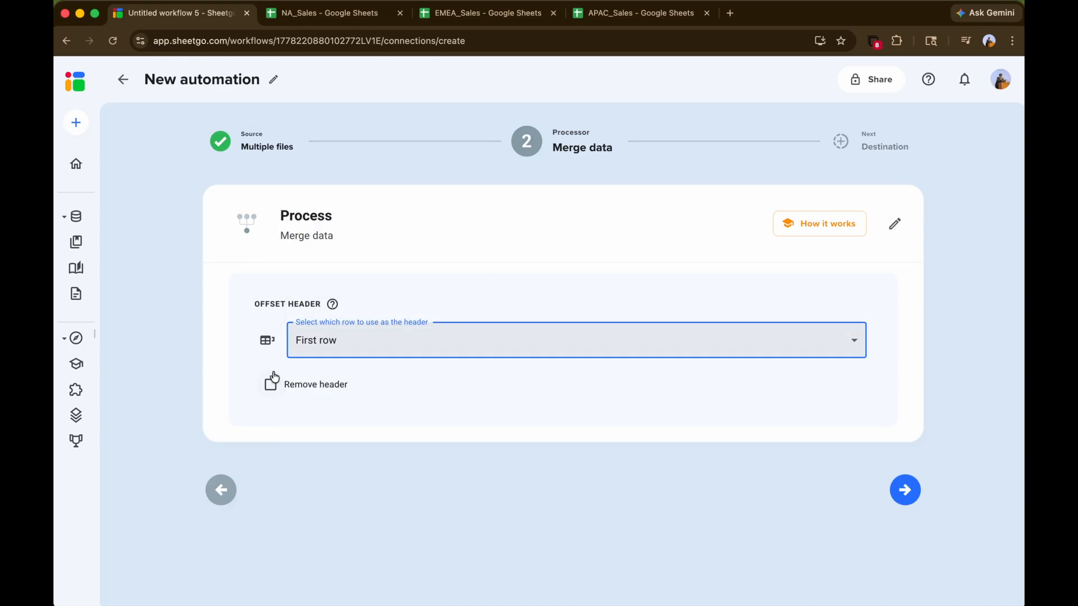
{"action": "left_click", "coordinate": [263, 340]}
{"action": "left_click_drag", "start_coordinate": [250, 296], "coordinate": [361, 296]}
{"action": "left_click", "coordinate": [362, 302]}
{"action": "left_click", "coordinate": [333, 304]}
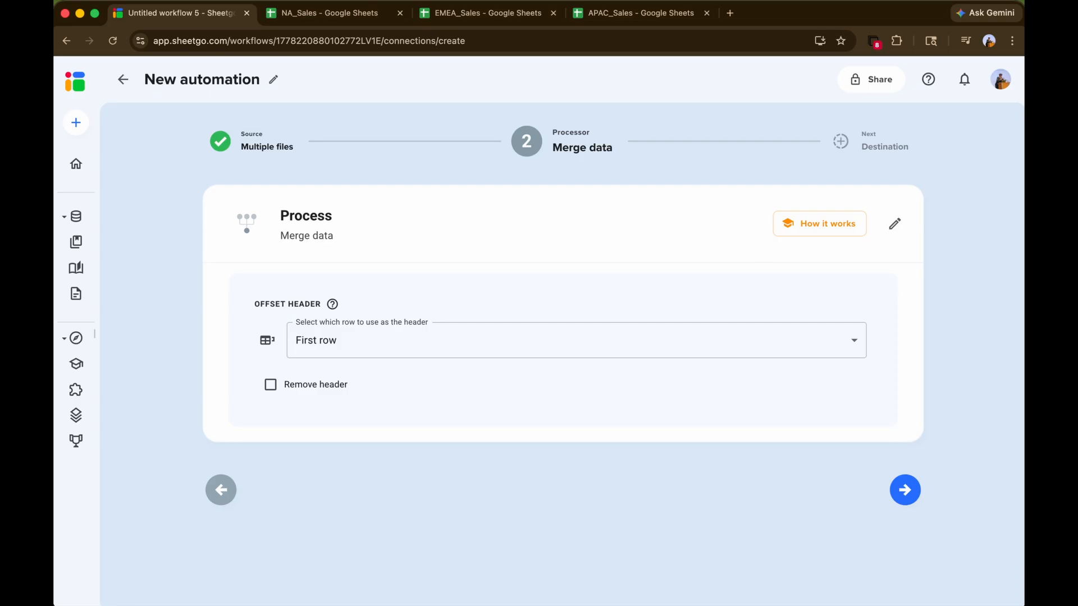
{"action": "left_click", "coordinate": [895, 489]}
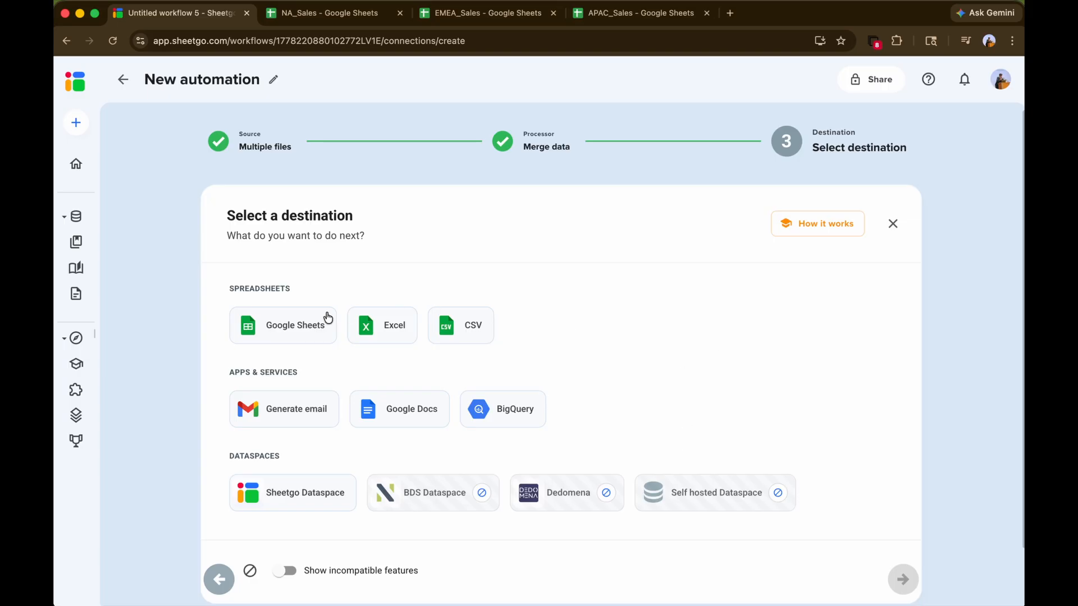
Step: Choose Google Sheets as the destination and name the new file Global_Sales_Dashboard
{"action": "left_click", "coordinate": [289, 322]}
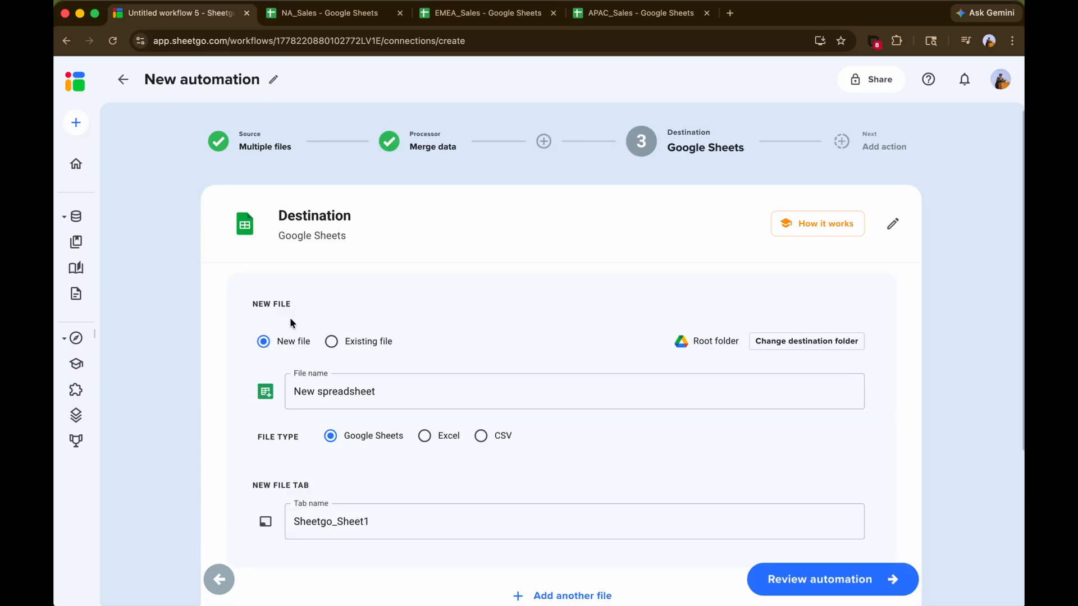
{"action": "triple_click", "coordinate": [448, 393]}
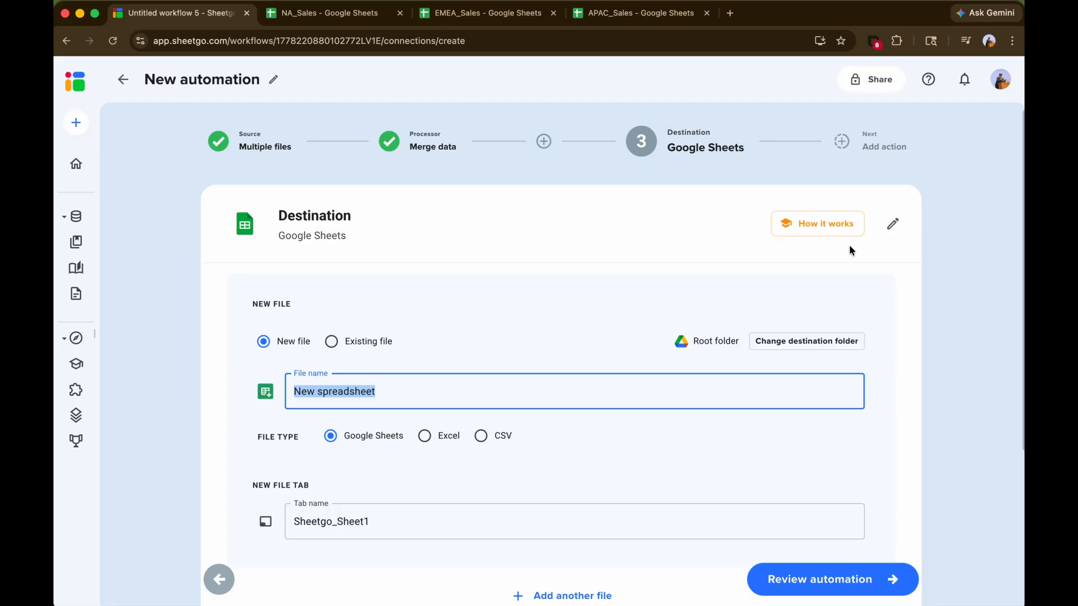
{"action": "key", "text": "BackSpace"}
{"action": "type", "text": "Global_Sales_Darhb"}
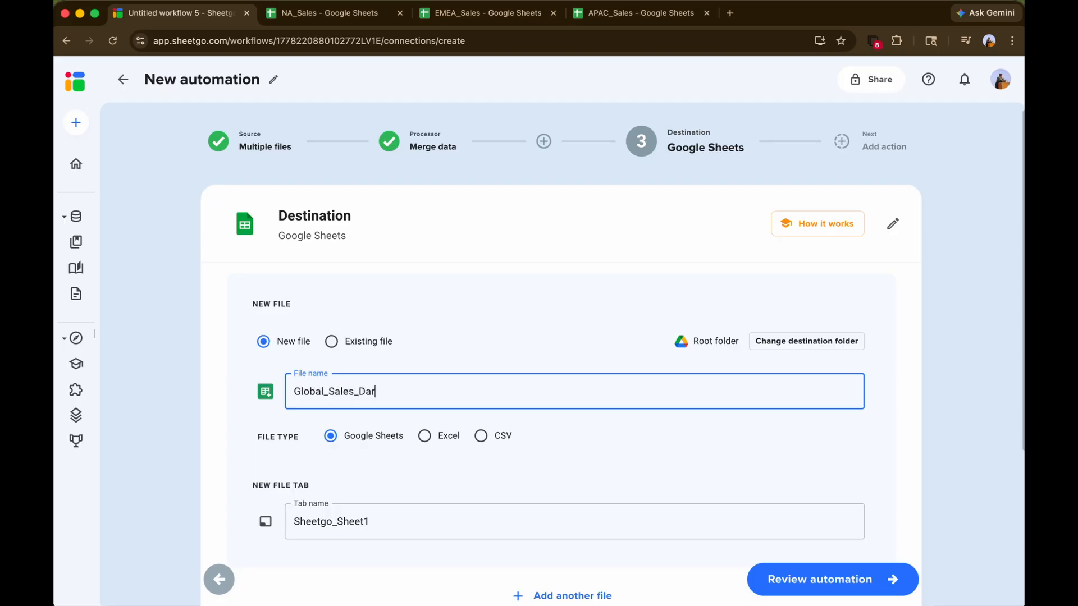
{"action": "key", "text": "BackSpace"}
{"action": "key", "text": "BackSpace"}
{"action": "key", "text": "BackSpace"}
{"action": "type", "text": "shboard"}
{"action": "left_click", "coordinate": [747, 463]}
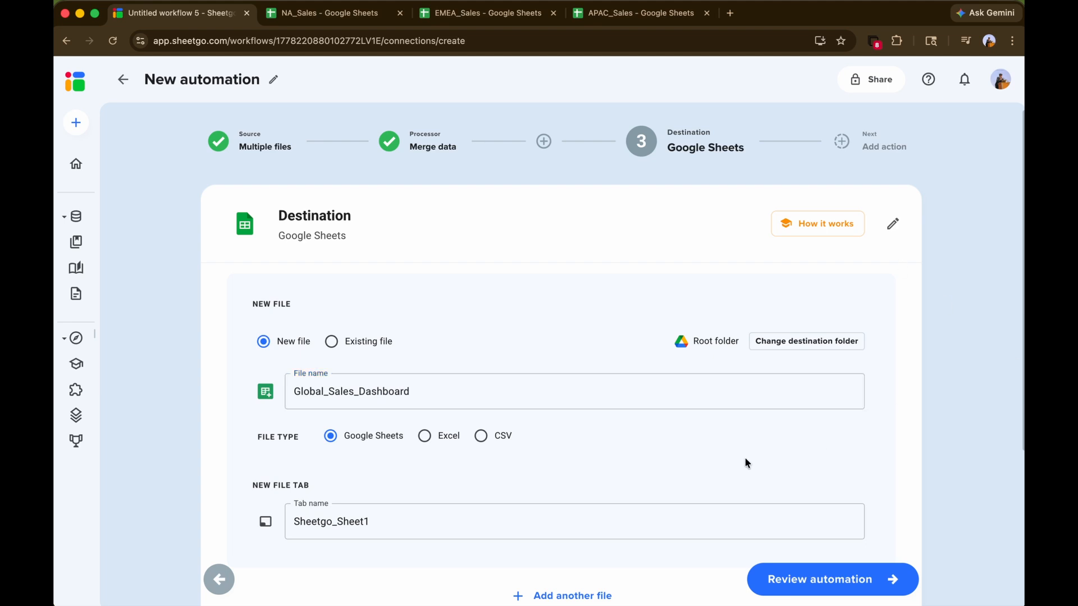
Step: Check the destination's file name, tab name and append option, and proceed to the automation review
{"action": "scroll", "coordinate": [757, 446], "scroll_direction": "down", "scroll_amount": 1}
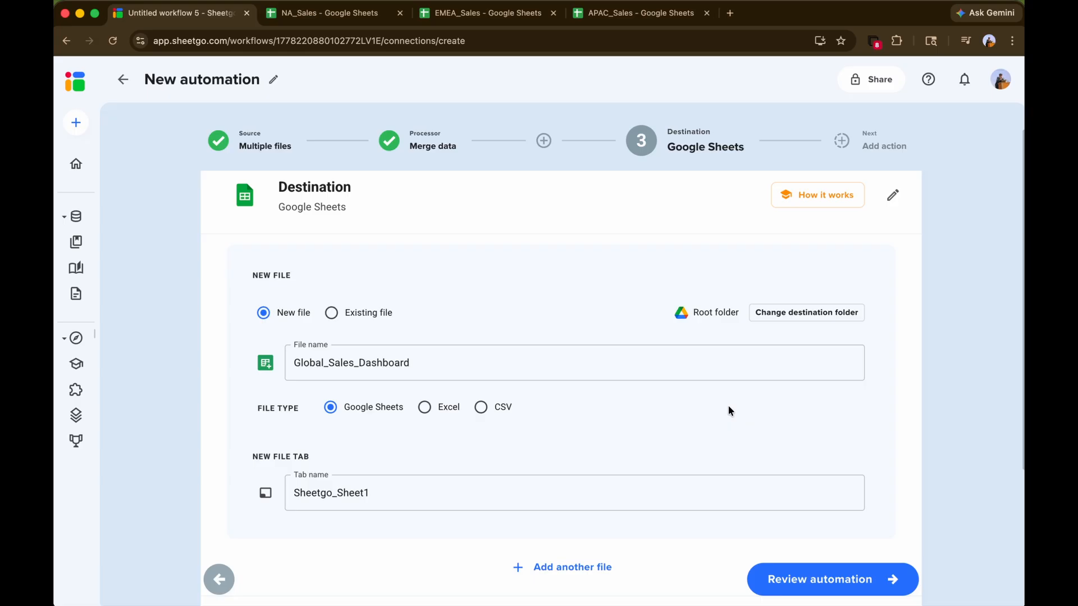
{"action": "scroll", "coordinate": [730, 403], "scroll_direction": "down", "scroll_amount": 1}
{"action": "left_click", "coordinate": [319, 342]}
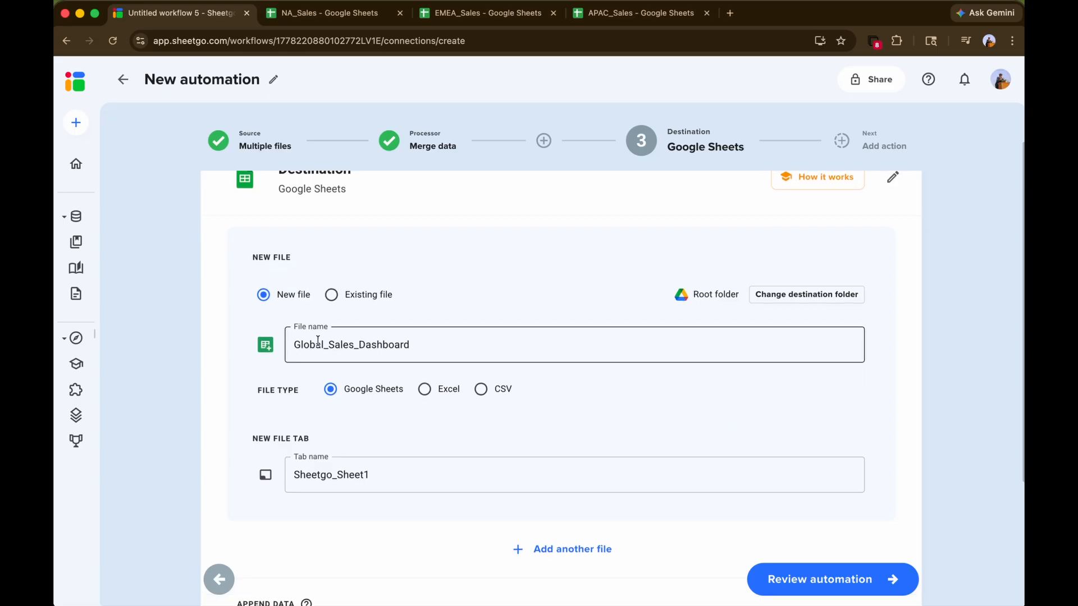
{"action": "double_click", "coordinate": [320, 342]}
{"action": "left_click", "coordinate": [718, 406]}
{"action": "left_click", "coordinate": [385, 476]}
{"action": "double_click", "coordinate": [360, 484]}
{"action": "left_click", "coordinate": [660, 433]}
{"action": "scroll", "coordinate": [689, 416], "scroll_direction": "down", "scroll_amount": 3}
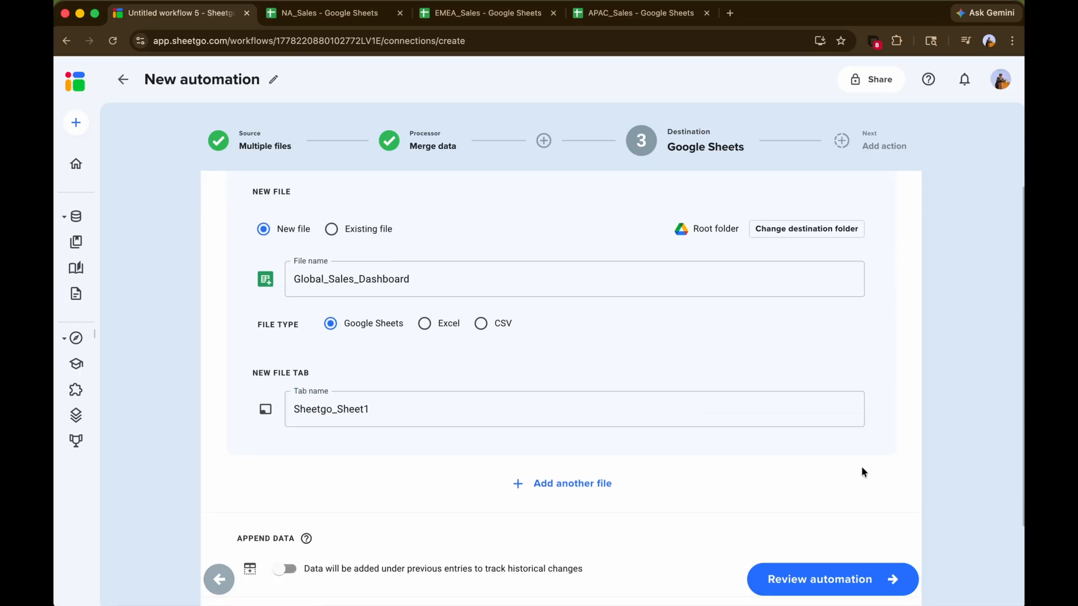
{"action": "left_click", "coordinate": [864, 584]}
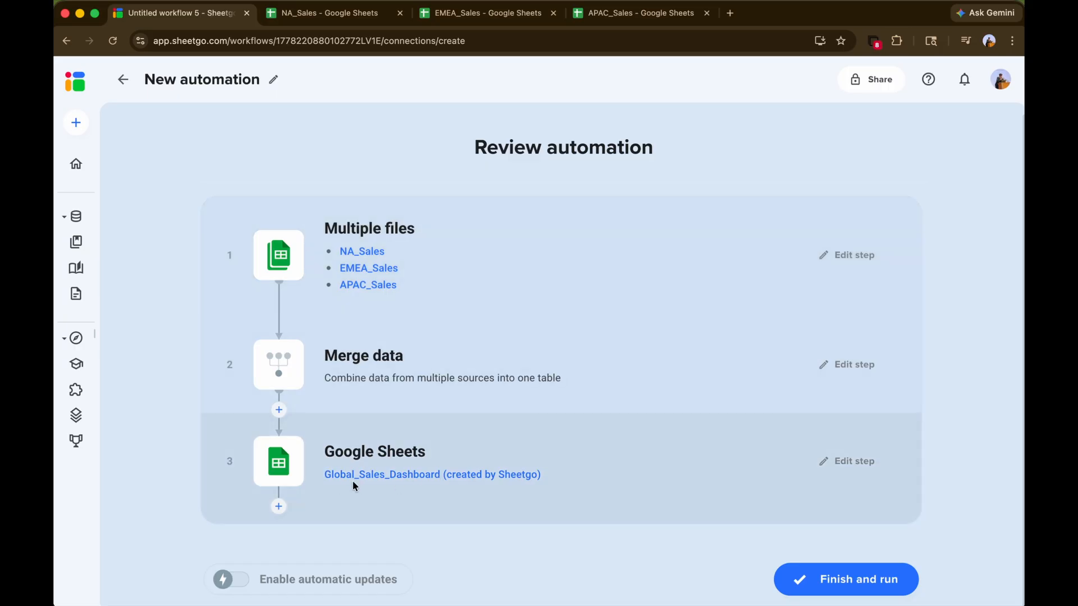
Step: Look at the schedule options for automatic updates and dismiss them without saving
{"action": "left_click", "coordinate": [226, 579]}
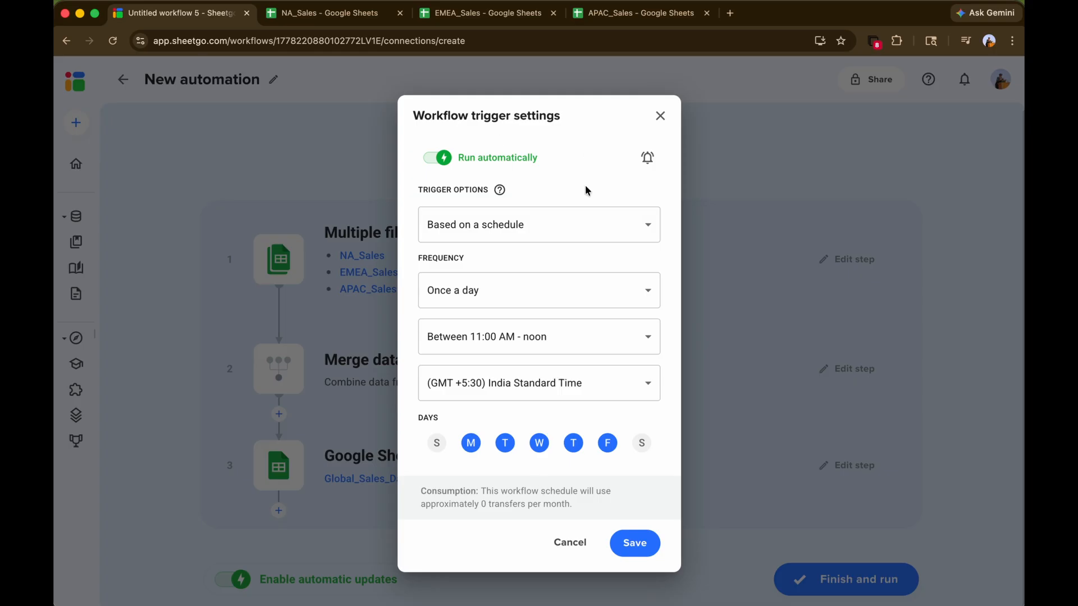
{"action": "left_click", "coordinate": [789, 111]}
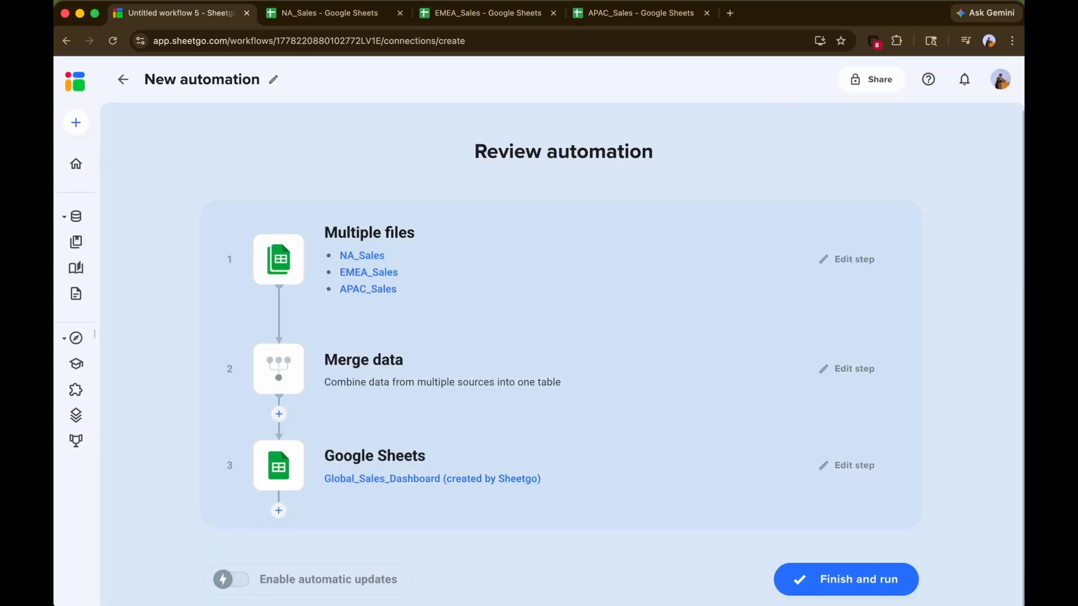
Step: Finish and run the automation in a workflow named Global Sales Consolidation, and open the Global_Sales_Dashboard destination file
{"action": "scroll", "coordinate": [575, 393], "scroll_direction": "down", "scroll_amount": 1}
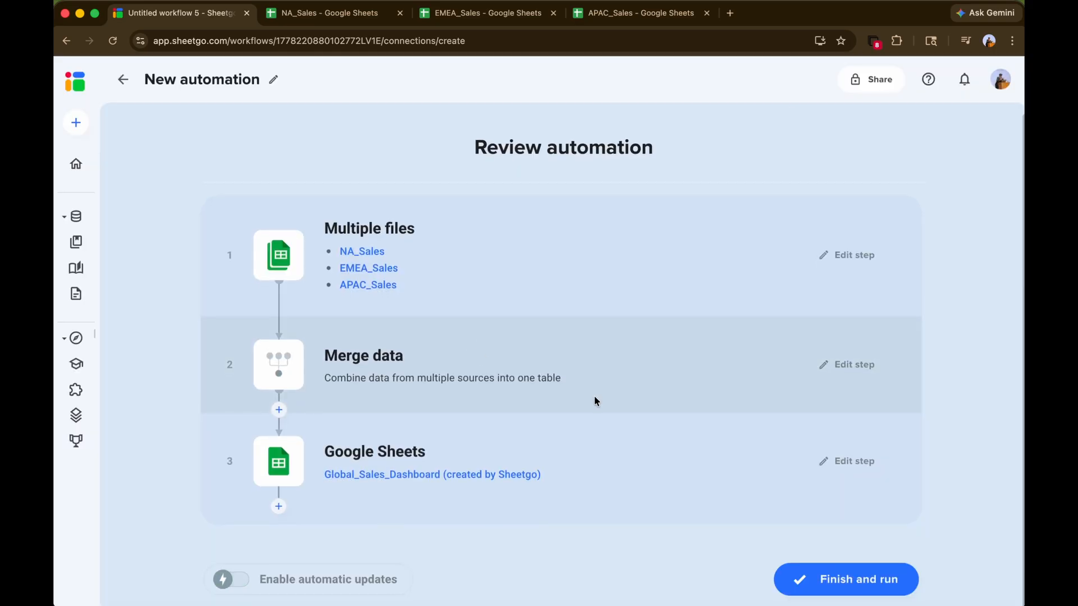
{"action": "left_click", "coordinate": [850, 581]}
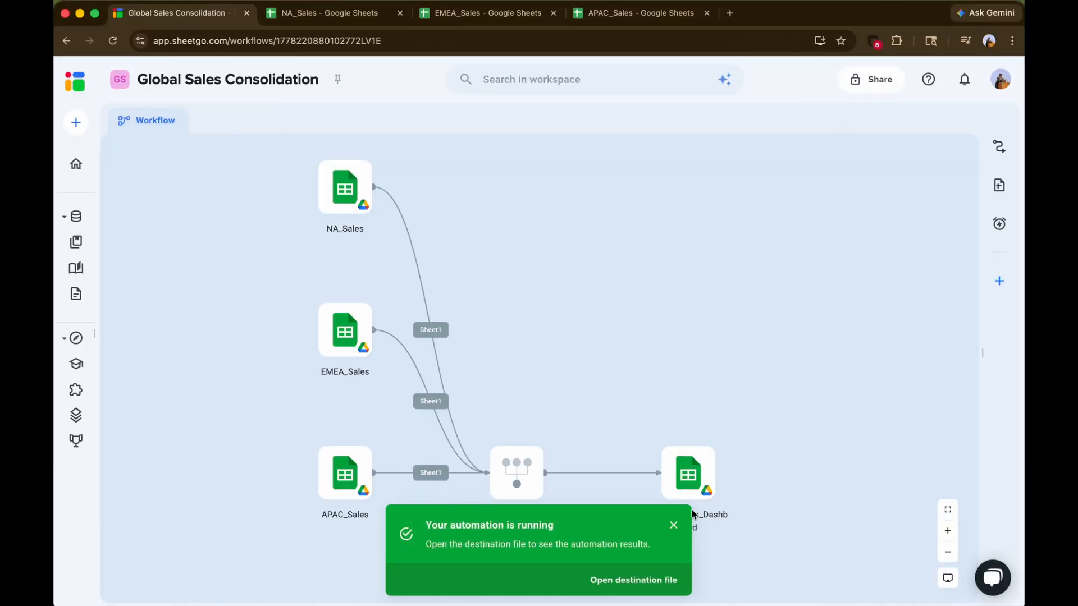
{"action": "left_click", "coordinate": [684, 481]}
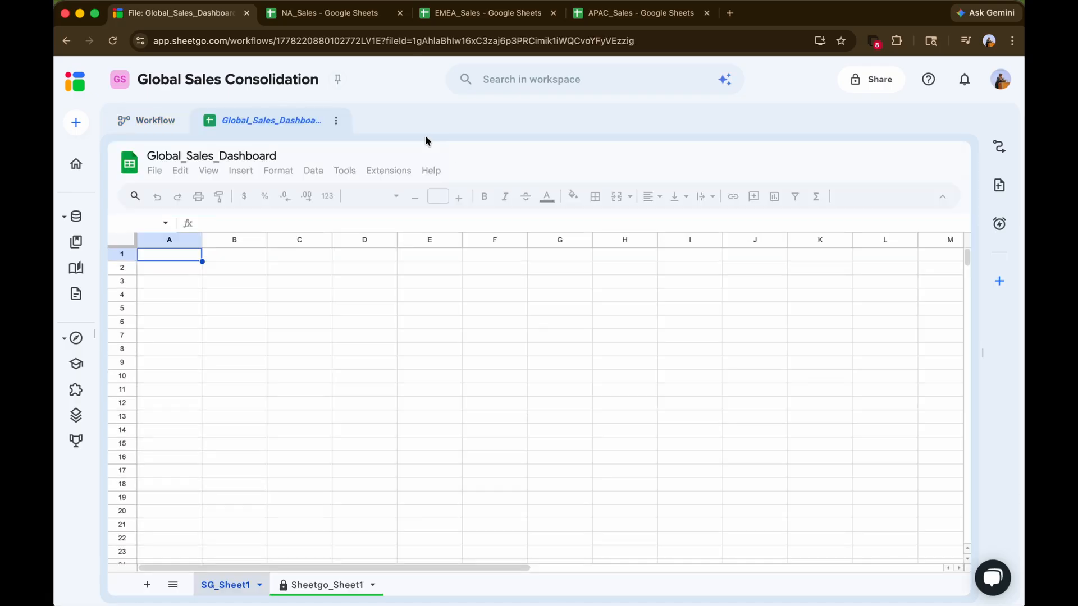
Step: Examine the merged rows on the Sheetgo_Sheet1 sheet, comparing the Region column across the NA, EMEA and APAC data
{"action": "left_click", "coordinate": [320, 585]}
{"action": "scroll", "coordinate": [317, 409], "scroll_direction": "down", "scroll_amount": 10}
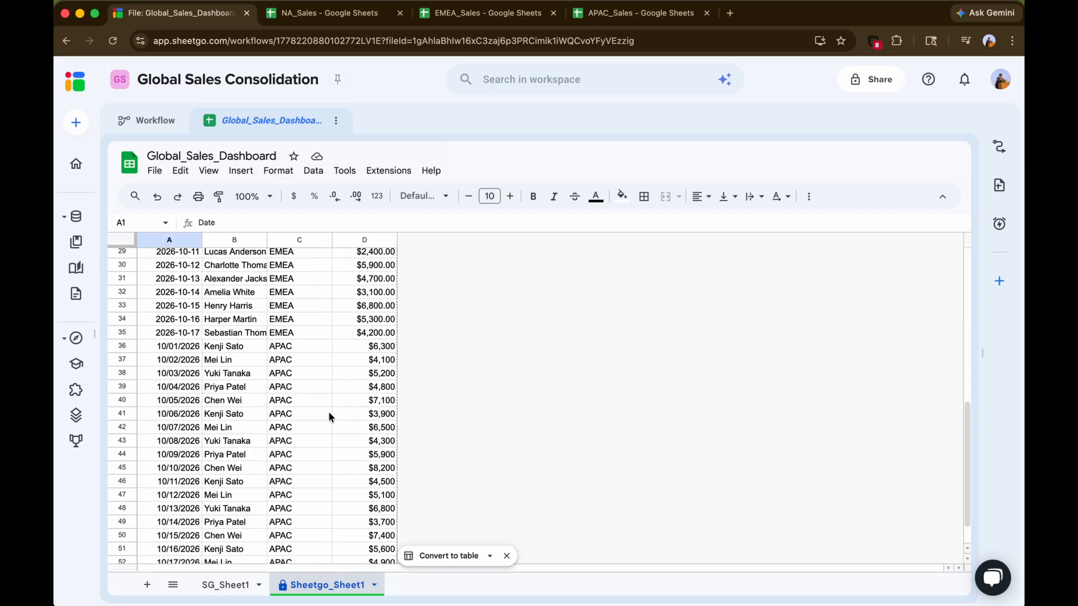
{"action": "scroll", "coordinate": [328, 413], "scroll_direction": "down", "scroll_amount": 2}
{"action": "scroll", "coordinate": [338, 413], "scroll_direction": "up", "scroll_amount": 10}
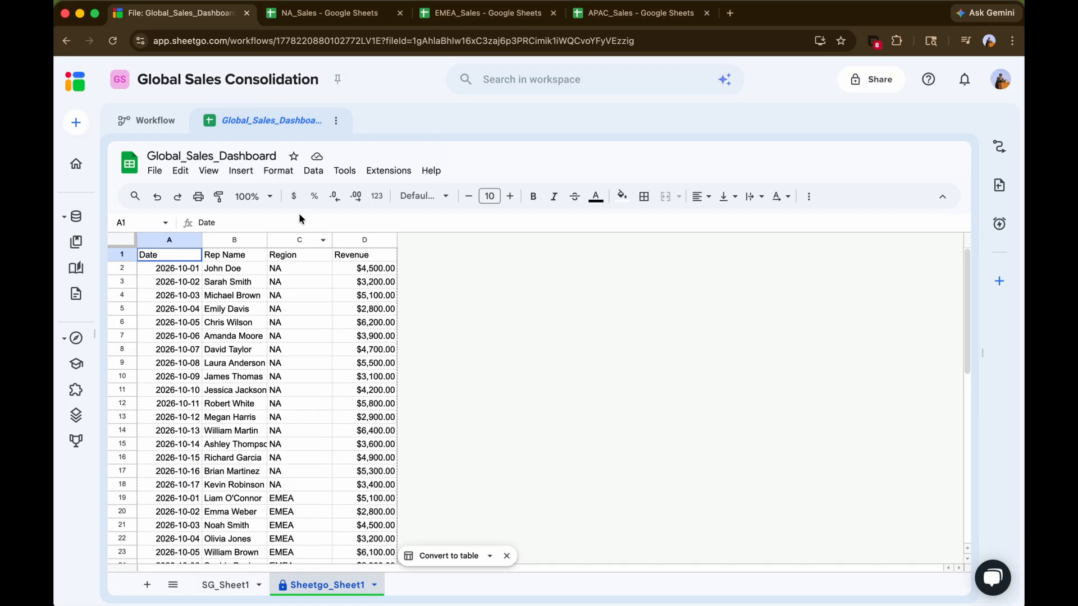
{"action": "left_click", "coordinate": [307, 284]}
{"action": "scroll", "coordinate": [306, 337], "scroll_direction": "down", "scroll_amount": 5}
{"action": "left_click", "coordinate": [305, 396]}
{"action": "scroll", "coordinate": [306, 397], "scroll_direction": "down", "scroll_amount": 5}
{"action": "left_click", "coordinate": [307, 413]}
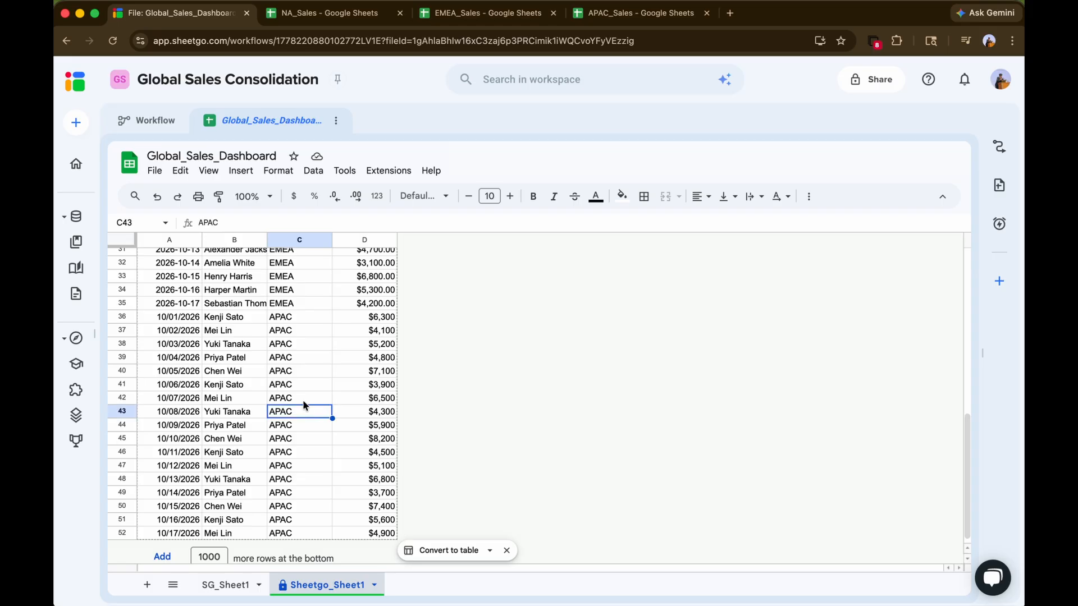
Step: Select the header cells A1:D1 and look through the merged rows beneath for repeated headers
{"action": "scroll", "coordinate": [281, 395], "scroll_direction": "up", "scroll_amount": 10}
{"action": "left_click_drag", "start_coordinate": [142, 260], "coordinate": [385, 261]}
{"action": "scroll", "coordinate": [310, 302], "scroll_direction": "down", "scroll_amount": 7}
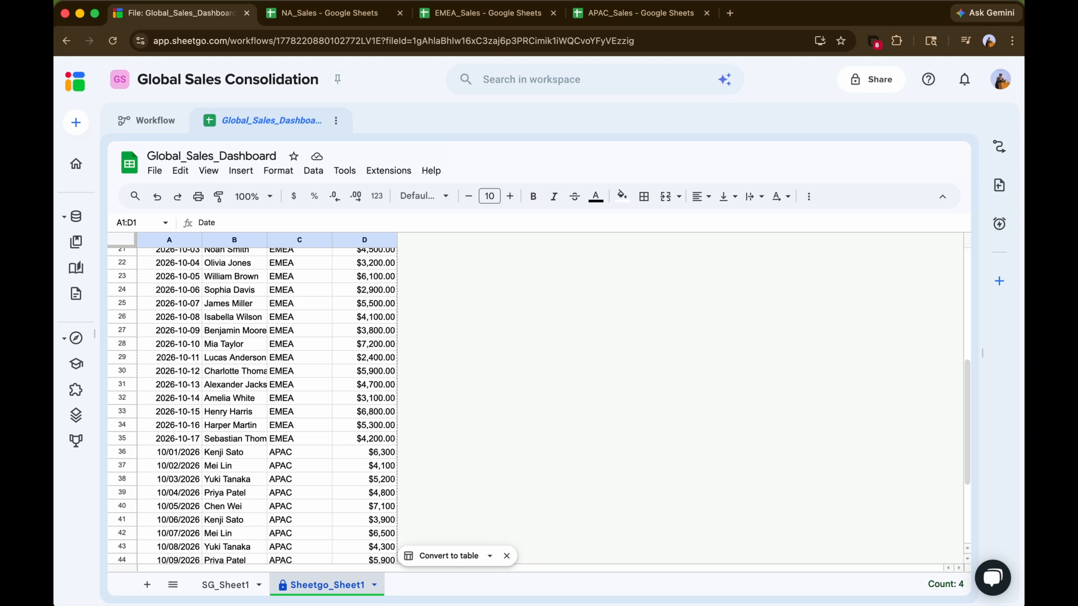
{"action": "scroll", "coordinate": [165, 476], "scroll_direction": "up", "scroll_amount": 7}
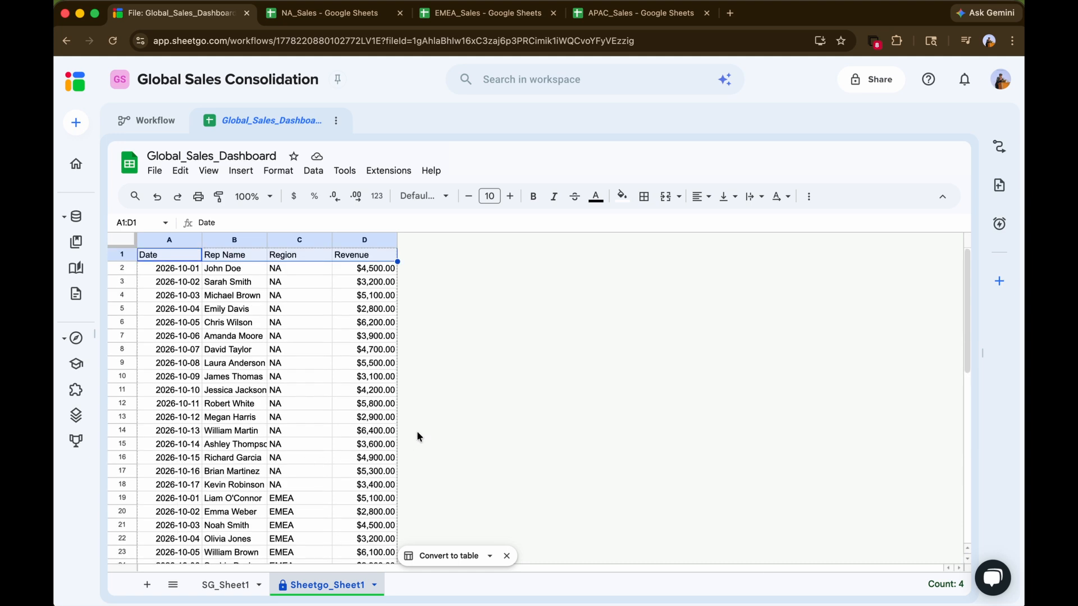